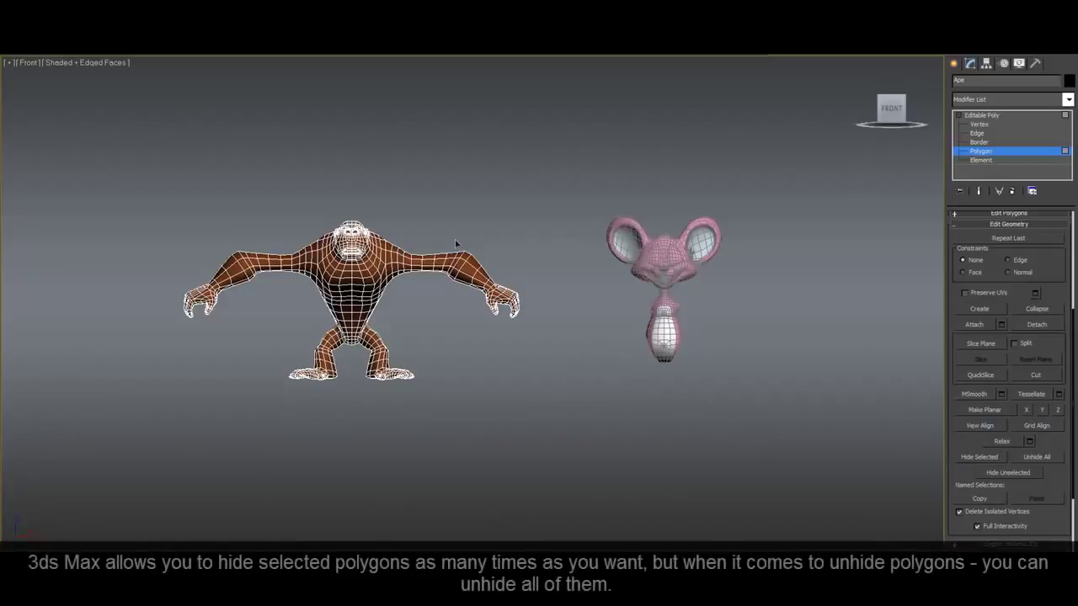
# Hide both ape arms and the legs and hips, then unhide all polygons at once.
pyautogui.click(976, 457)
pyautogui.click(266, 239)
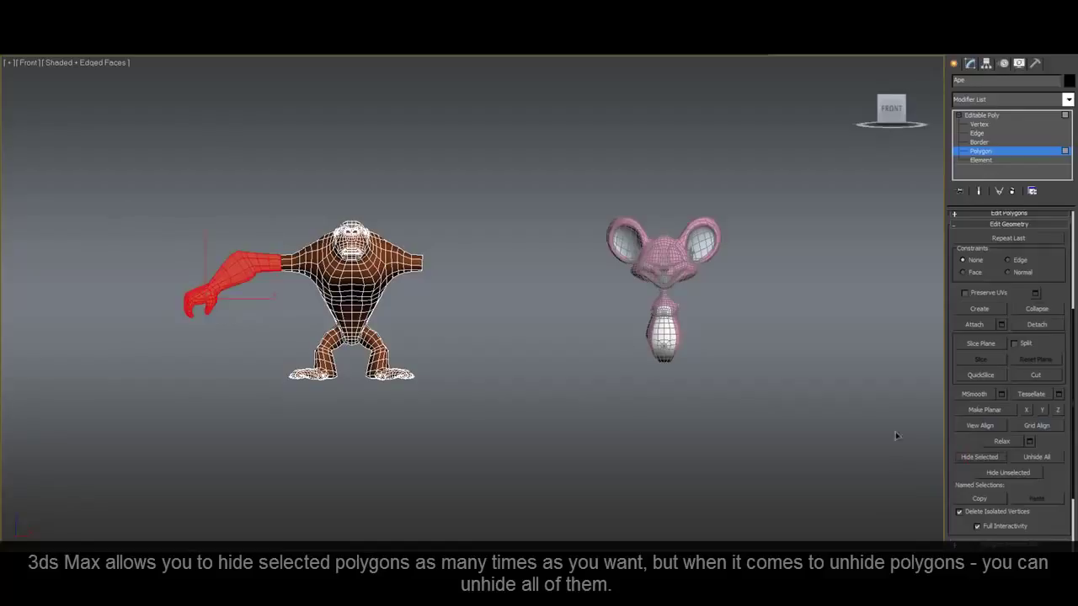
pyautogui.click(980, 456)
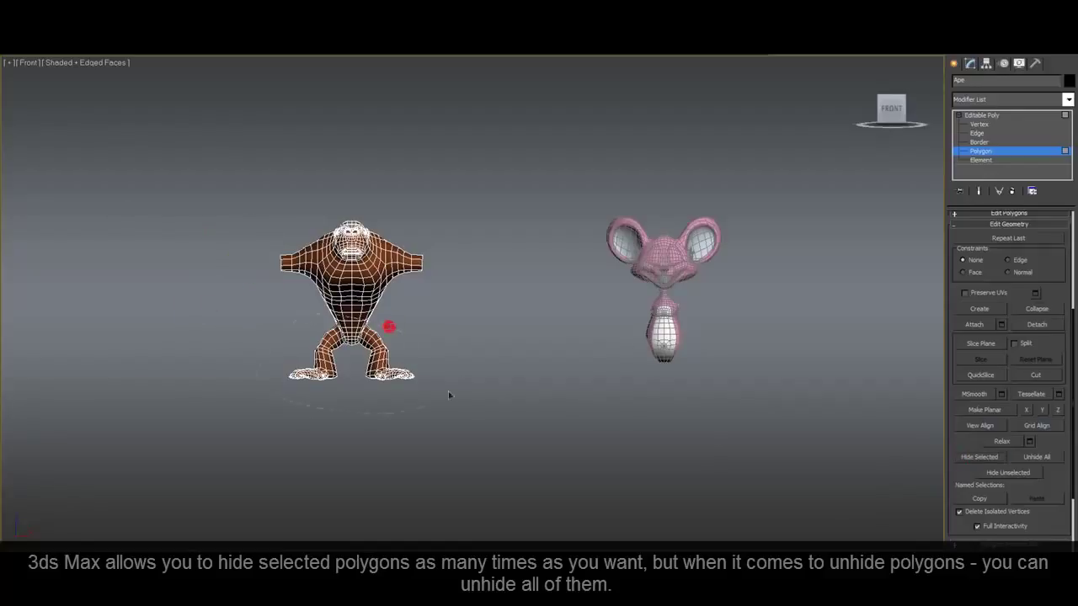
pyautogui.moveTo(381, 418); pyautogui.dragTo(383, 416)
pyautogui.click(972, 456)
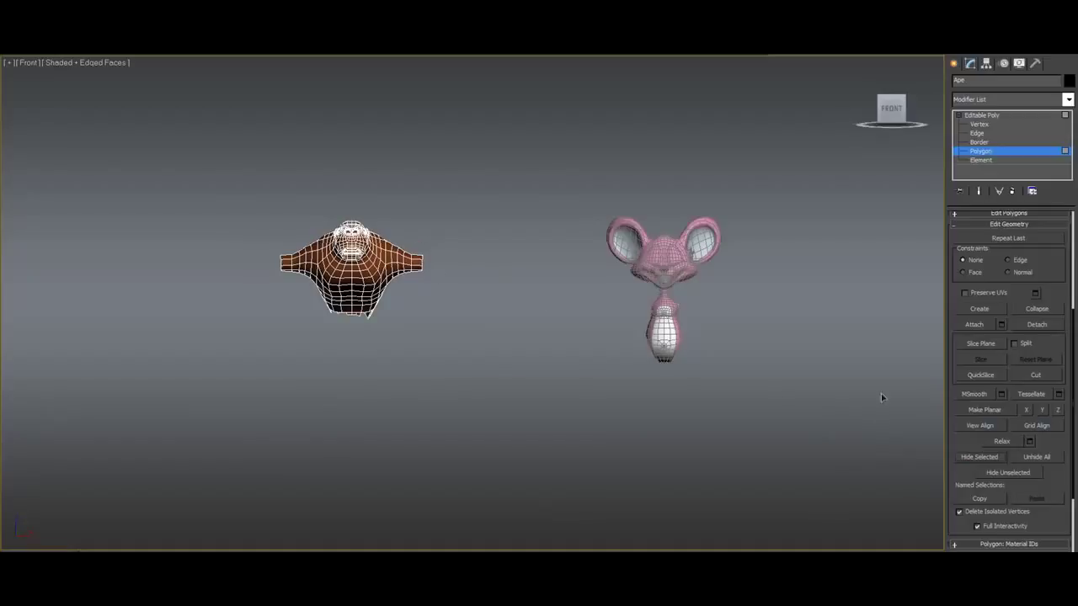
pyautogui.click(1037, 457)
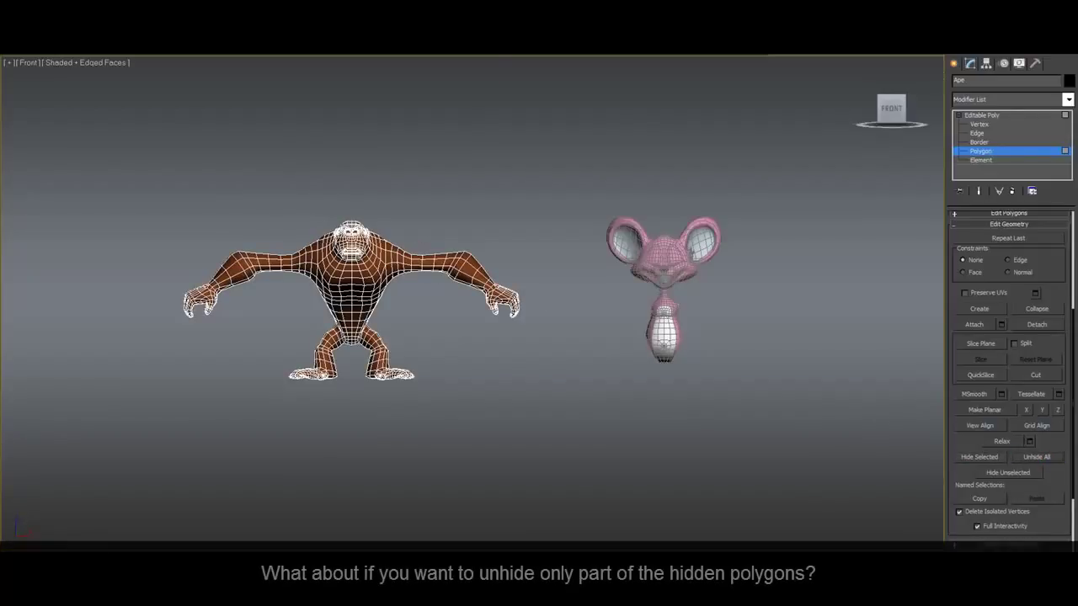
# Open HiddenPolysManager from the quad menu and lasso-select the ape's arm and shoulder polygons.
pyautogui.rightClick(456, 220)
pyautogui.click(499, 214)
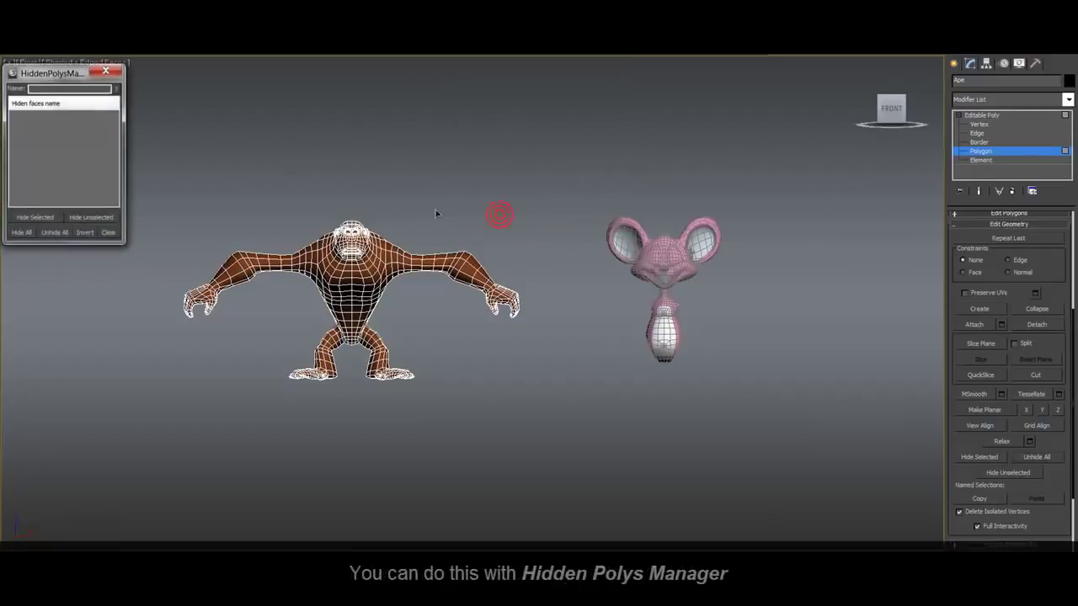
pyautogui.scroll(5, 331, 159)
pyautogui.moveTo(476, 234); pyautogui.dragTo(495, 229, button='middle')
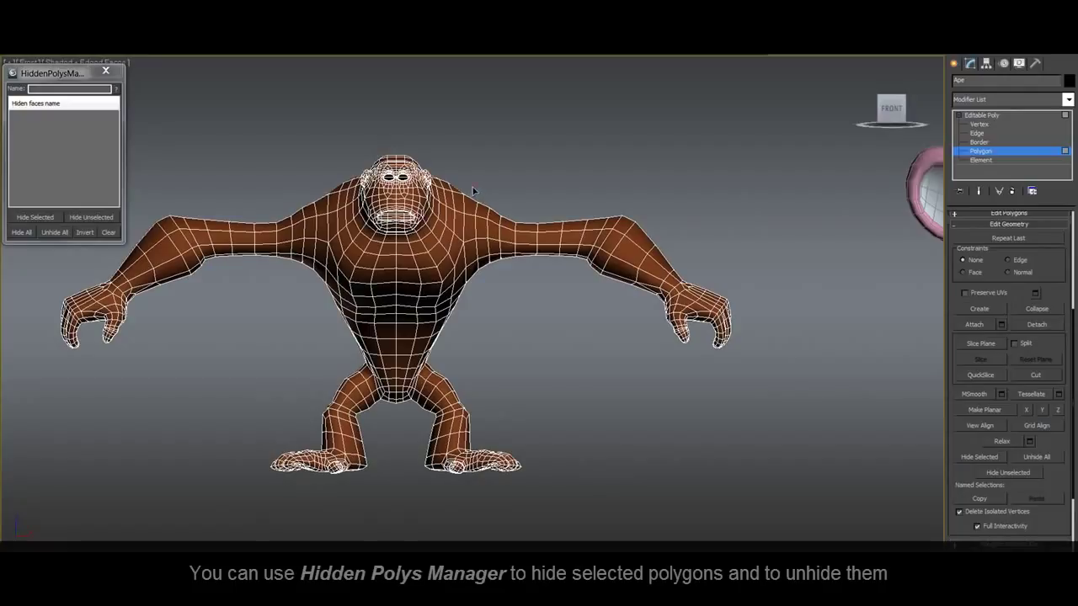
pyautogui.moveTo(473, 191); pyautogui.dragTo(523, 330)
pyautogui.moveTo(756, 288); pyautogui.dragTo(474, 194)
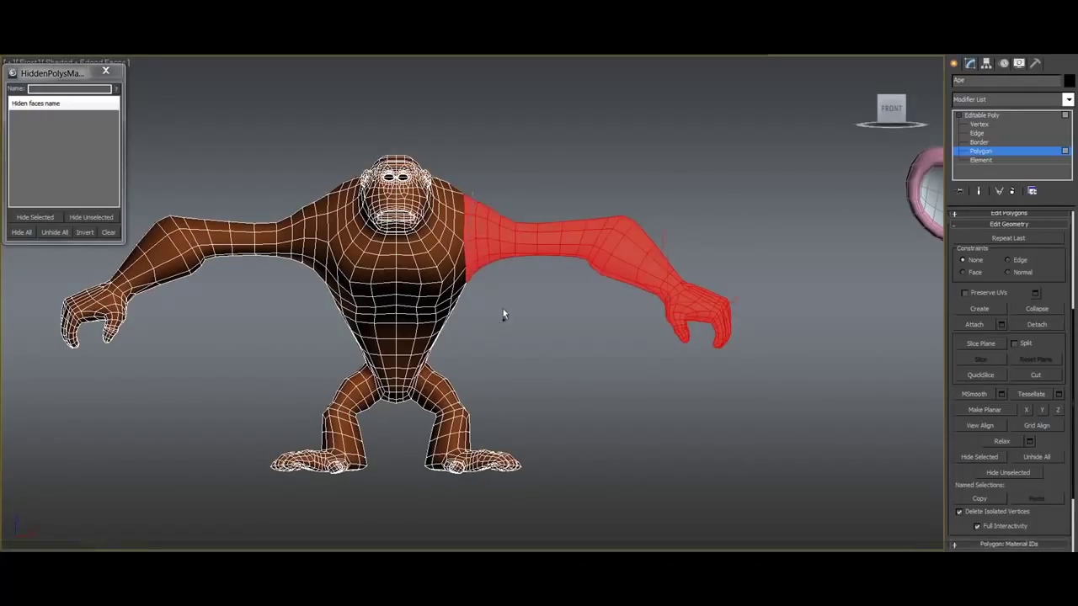
# Hide the arm as a stored group named LEFT ARM, then select the other arm and start naming it.
pyautogui.click(47, 88)
pyautogui.write('LEFT ARM')
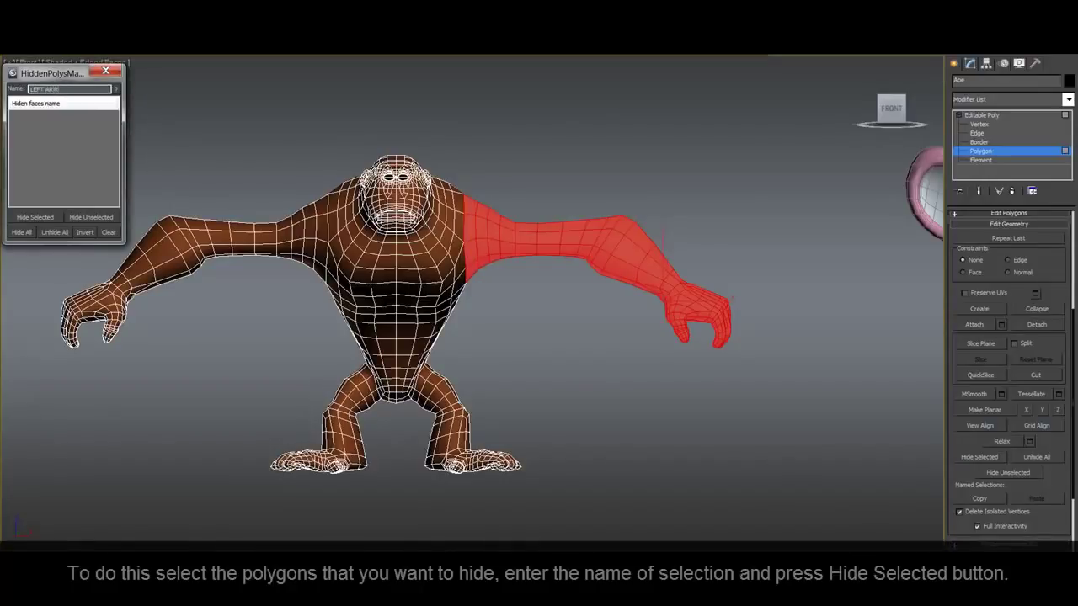
pyautogui.click(32, 218)
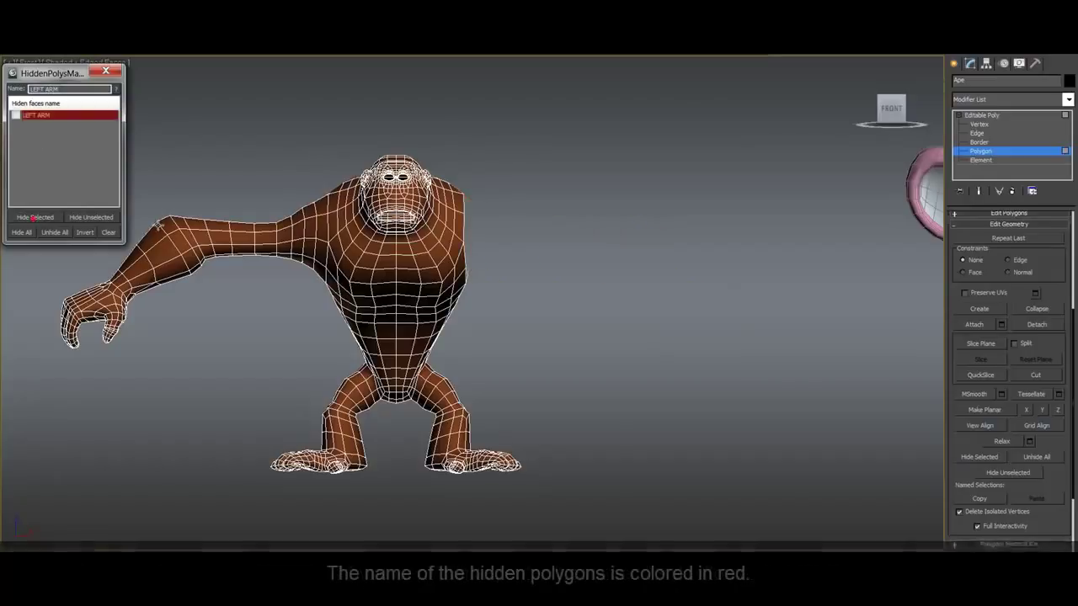
pyautogui.click(325, 188)
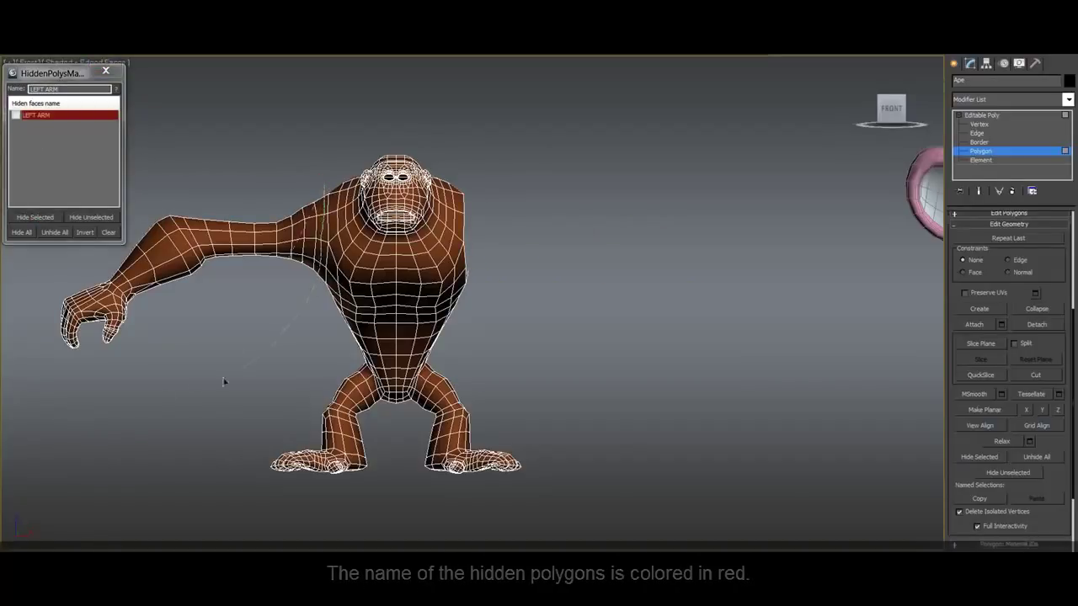
pyautogui.click(42, 115)
pyautogui.doubleClick(68, 88)
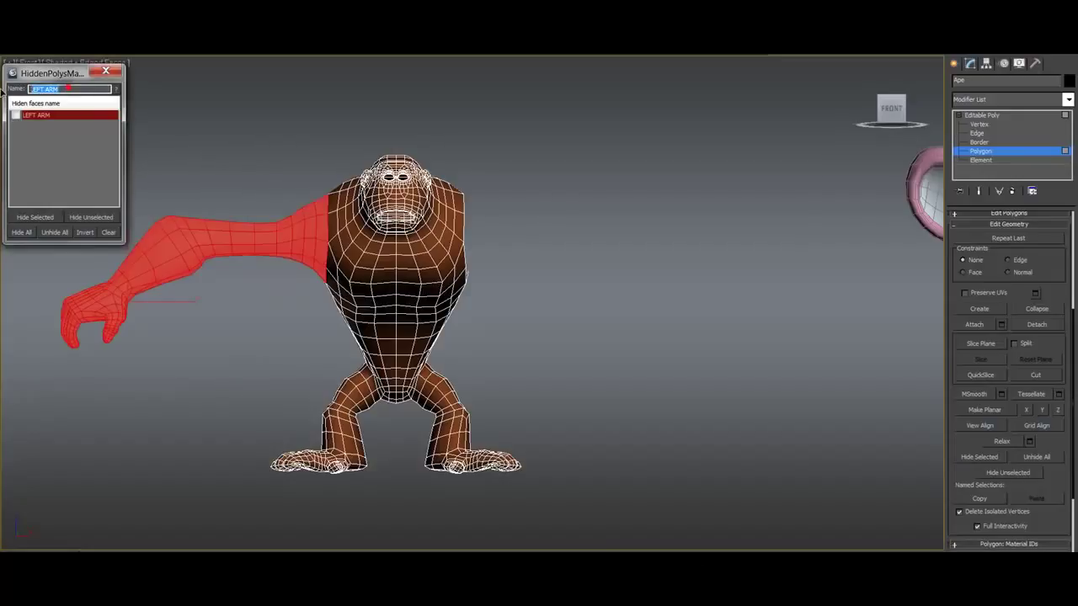
pyautogui.write('RIGH')
# Store the second arm as RIGHT ARM, then lasso a leg and hide it as LEFT LEG.
pyautogui.click(34, 217)
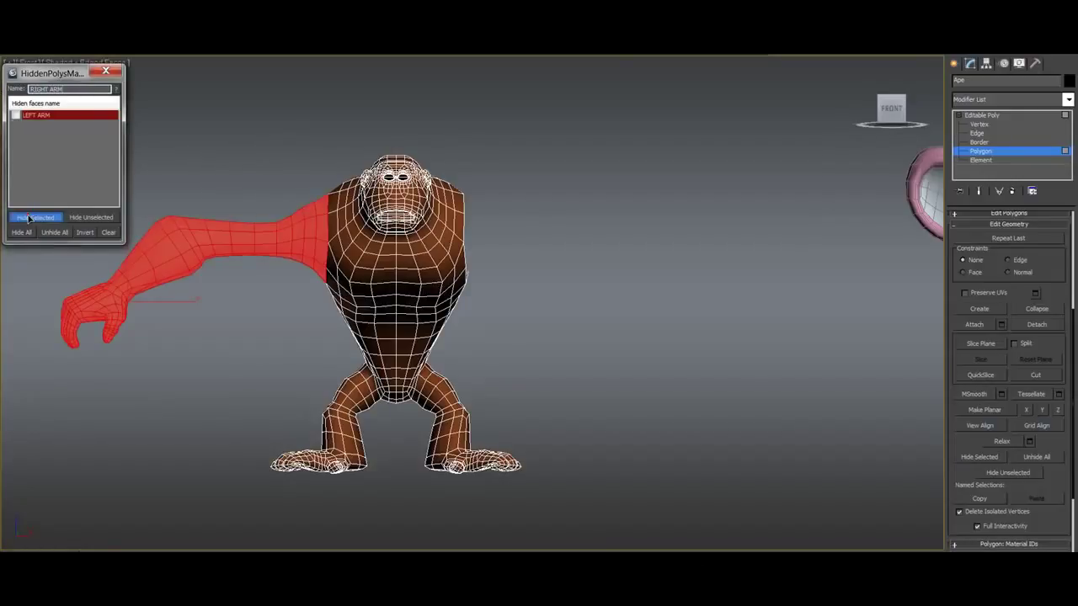
pyautogui.scroll(5, 496, 265)
pyautogui.moveTo(497, 263); pyautogui.dragTo(662, 497)
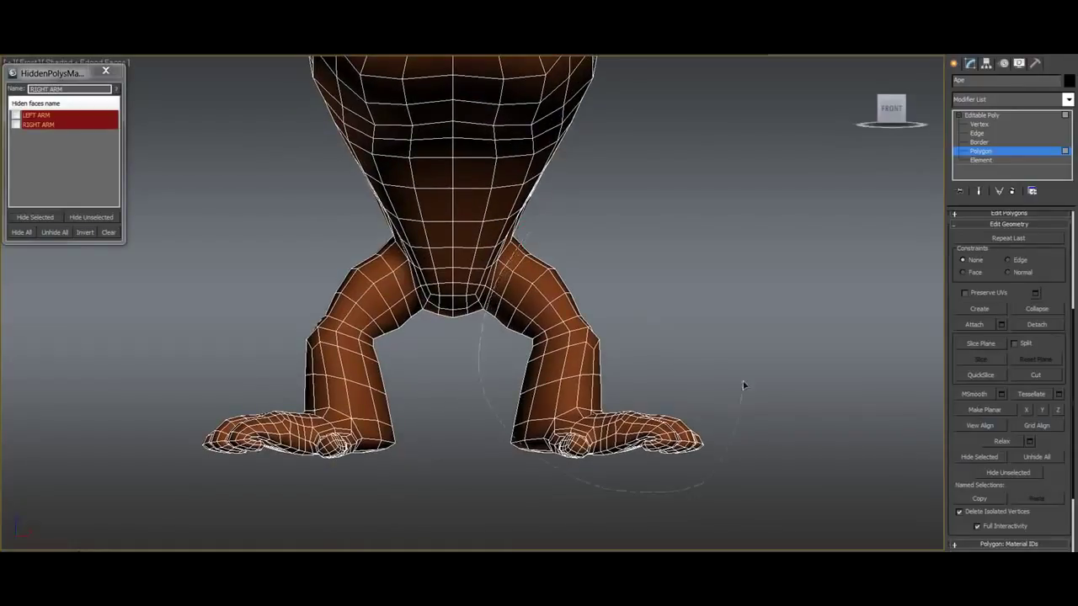
pyautogui.moveTo(743, 384); pyautogui.dragTo(513, 415)
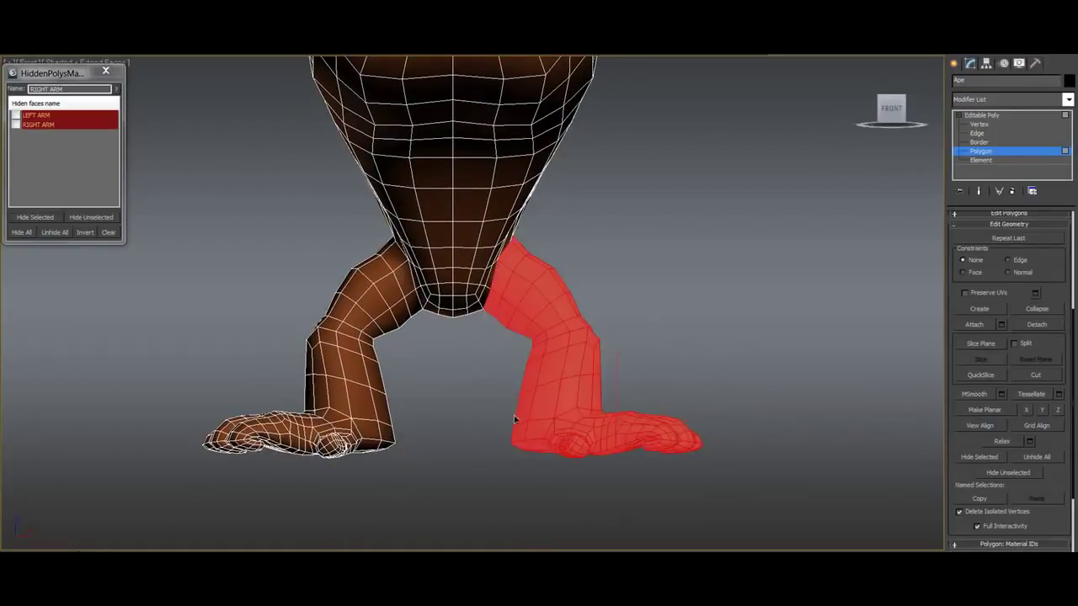
pyautogui.click(67, 88)
pyautogui.write('LEFT LEG')
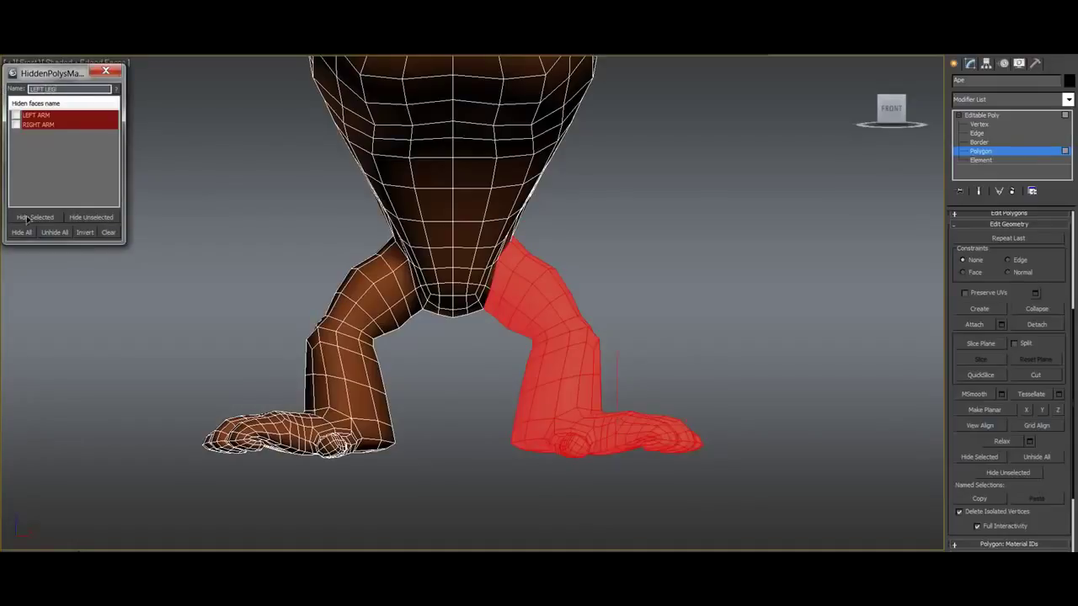
pyautogui.click(27, 218)
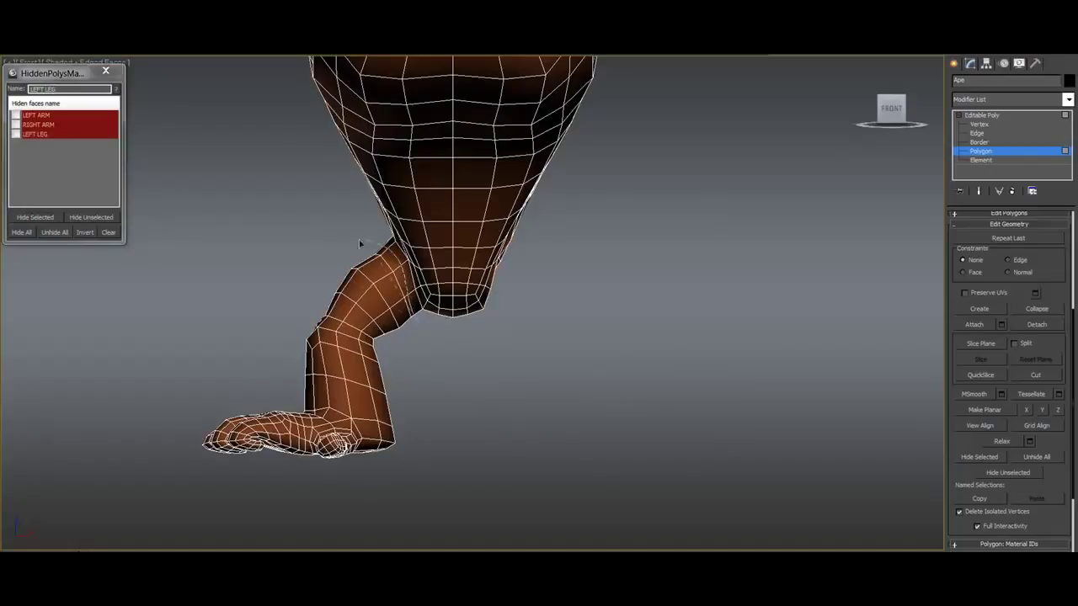
# Select the other leg and hide it as a group named RIGHT LEG.
pyautogui.moveTo(202, 528); pyautogui.dragTo(250, 526)
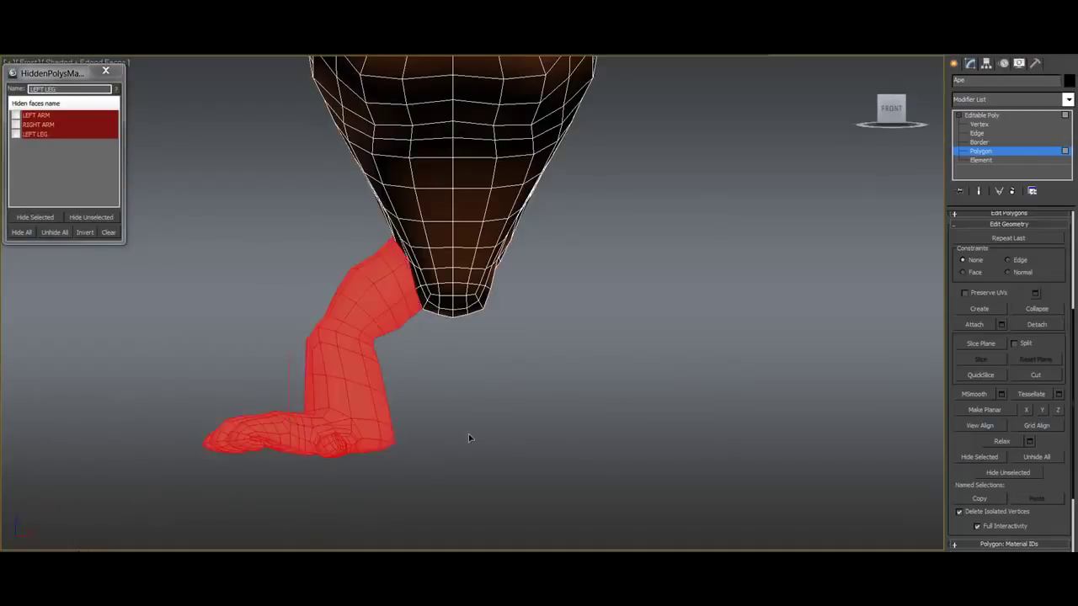
pyautogui.click(58, 88)
pyautogui.write('RIGHT')
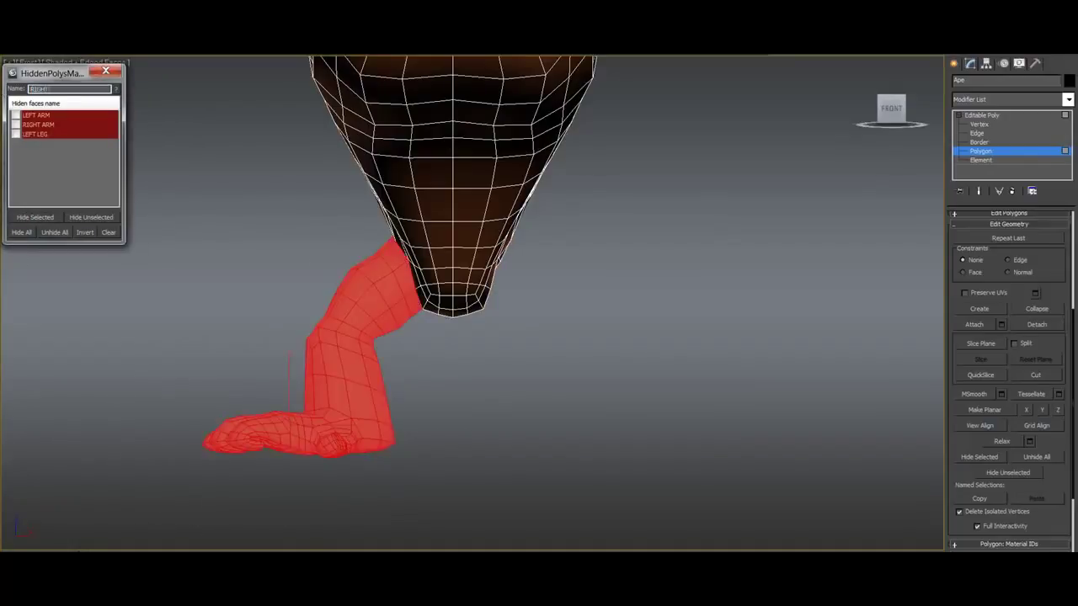
pyautogui.click(40, 217)
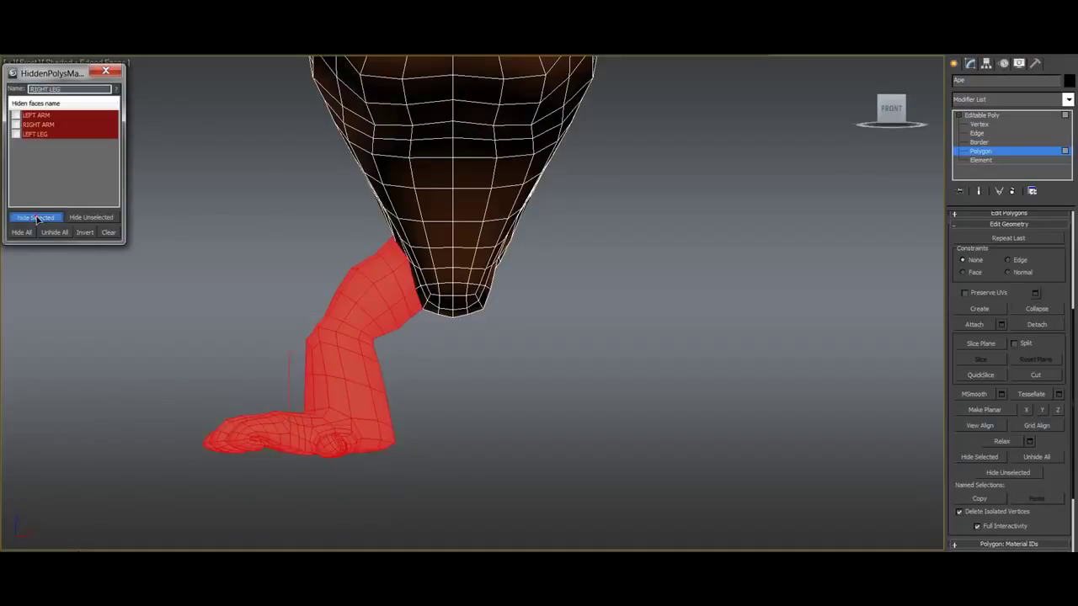
pyautogui.press('z')
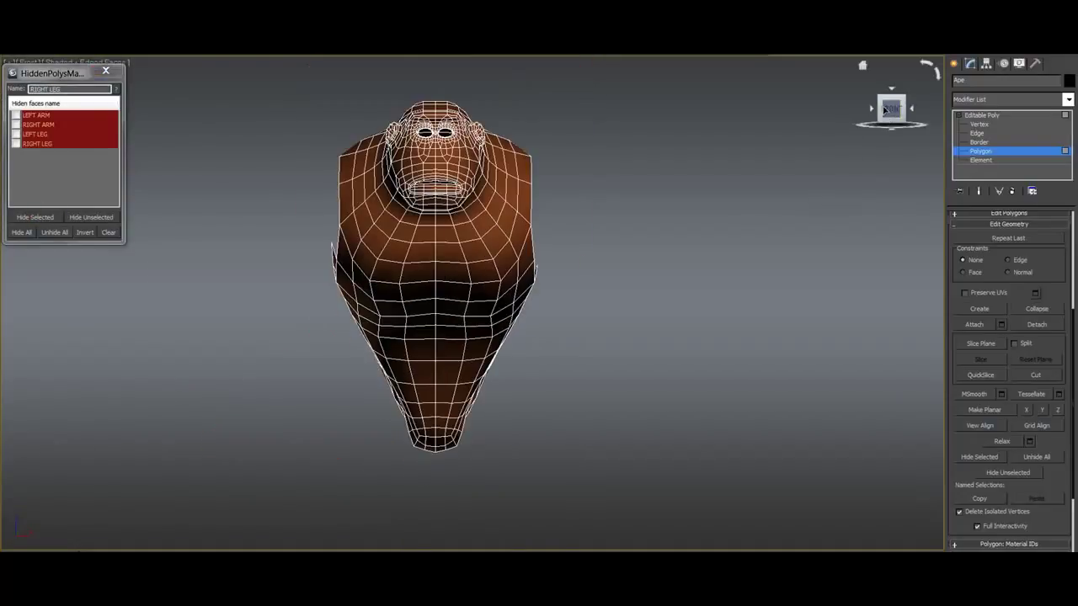
# Orbit to a side view and hide the ape's torso polygons as a group named TORSO.
pyautogui.moveTo(884, 109); pyautogui.dragTo(525, 255)
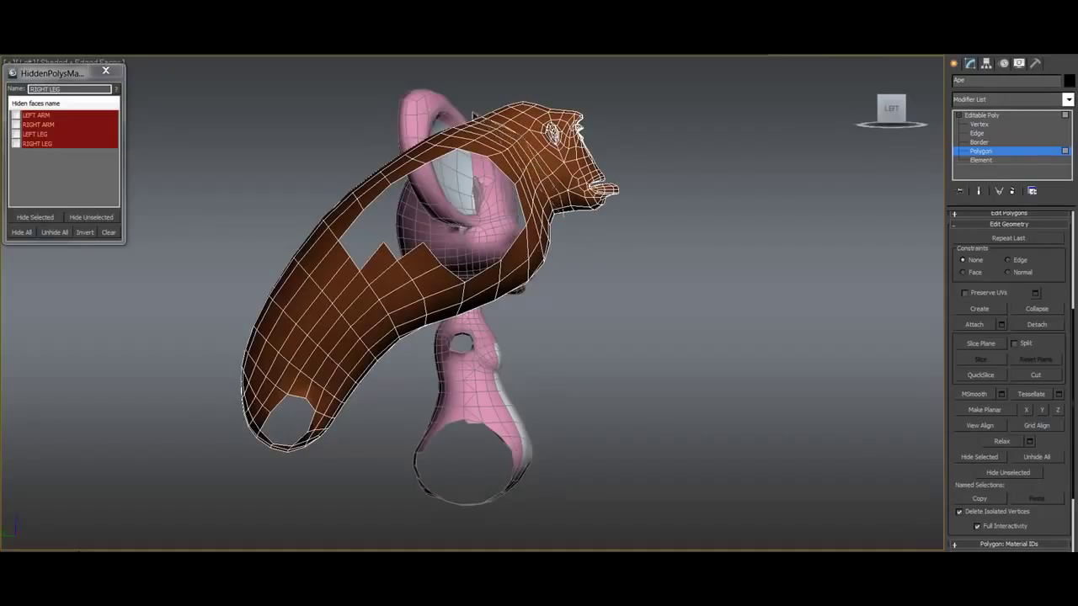
pyautogui.moveTo(469, 110); pyautogui.dragTo(278, 256)
pyautogui.moveTo(331, 500); pyautogui.dragTo(589, 314)
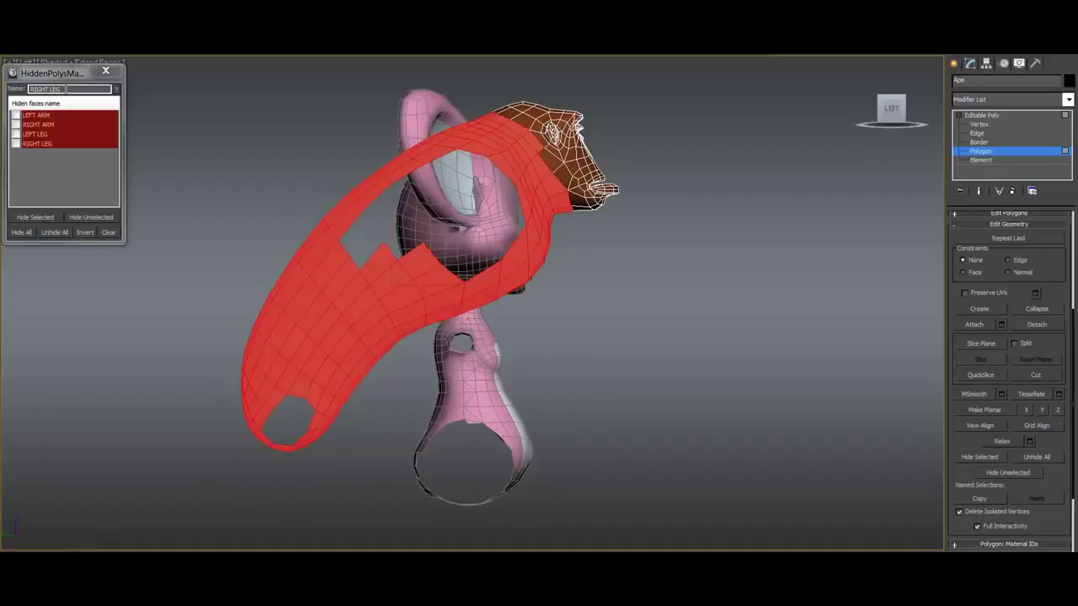
pyautogui.click(60, 88)
pyautogui.write('TORSO')
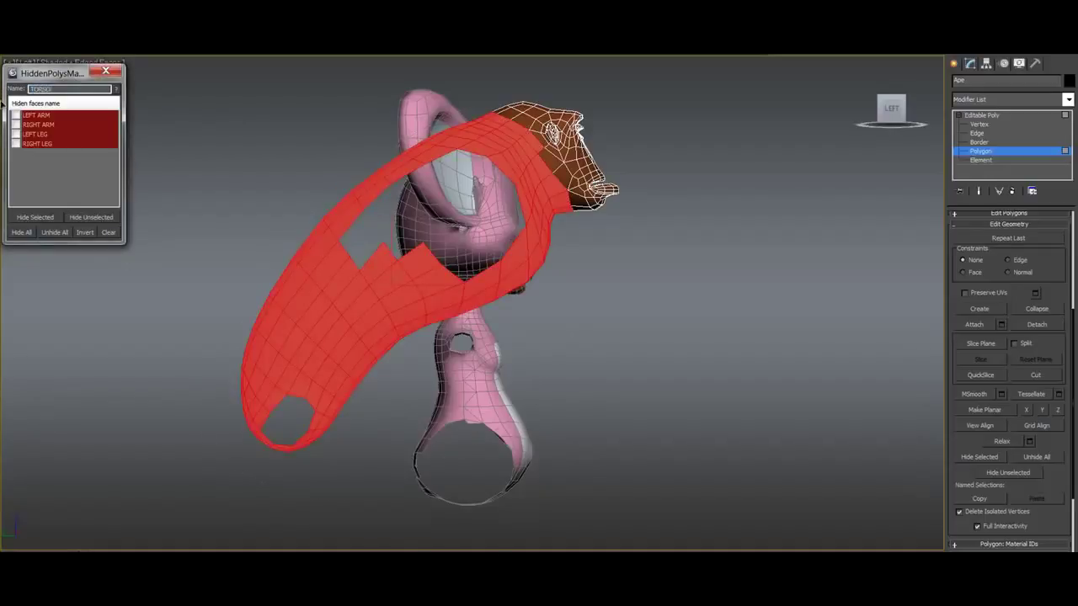
pyautogui.click(30, 217)
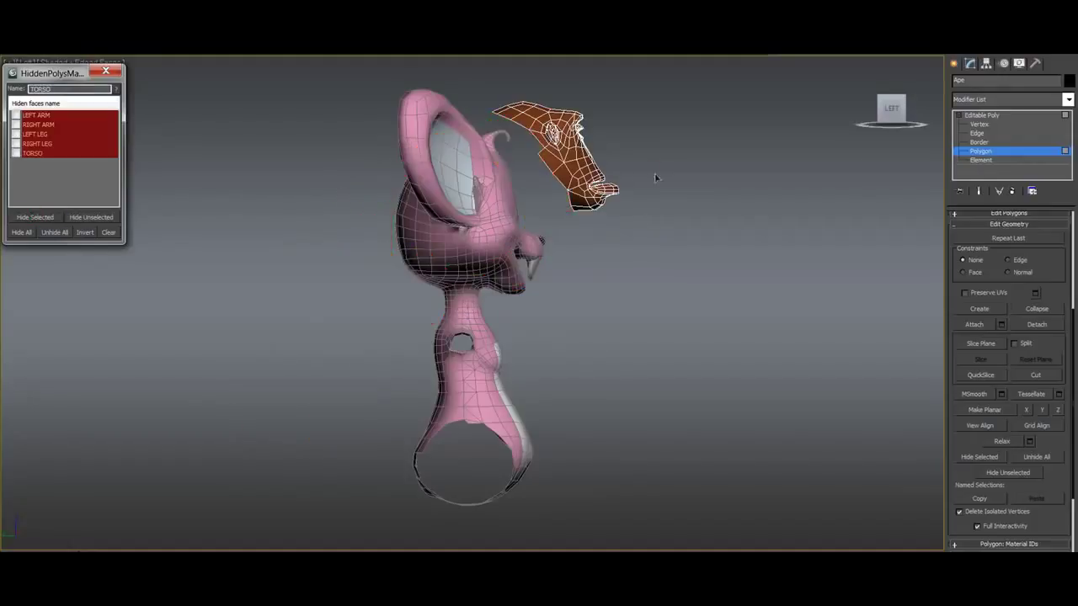
# Select the ape's head polygons and hide them as a group named HEAD.
pyautogui.click(590, 164)
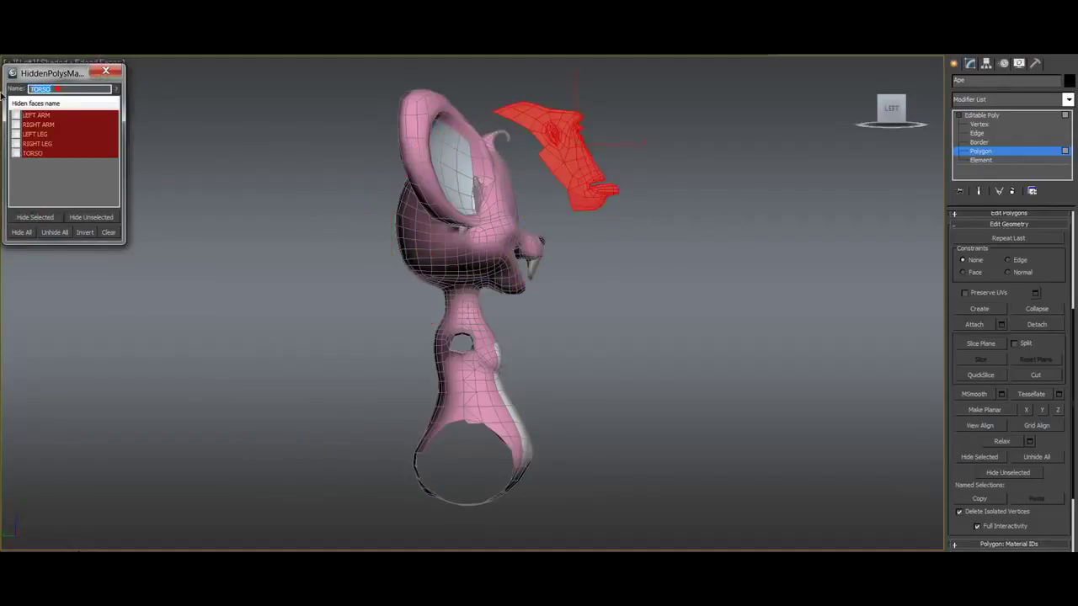
pyautogui.write('HEAD')
pyautogui.click(35, 218)
pyautogui.keyDown('alt'); pyautogui.moveTo(485, 281); pyautogui.dragTo(599, 290, button='middle'); pyautogui.keyUp('alt')
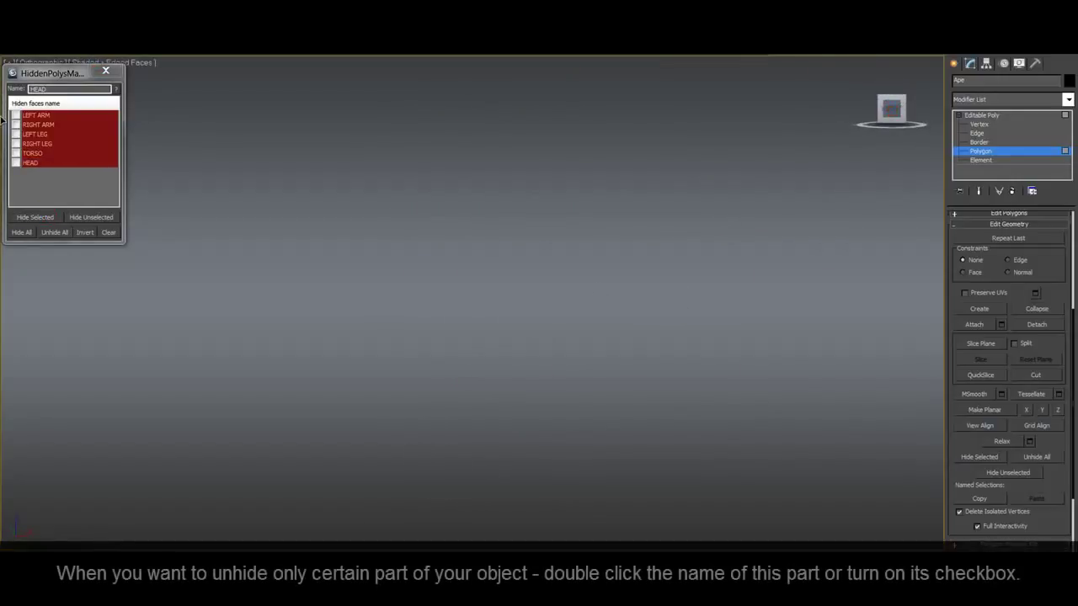
# Toggle the LEFT ARM, RIGHT ARM, RIGHT LEG, HEAD and TORSO checkboxes to show those parts.
pyautogui.click(16, 115)
pyautogui.press('f')
pyautogui.scroll(-4, 548, 333)
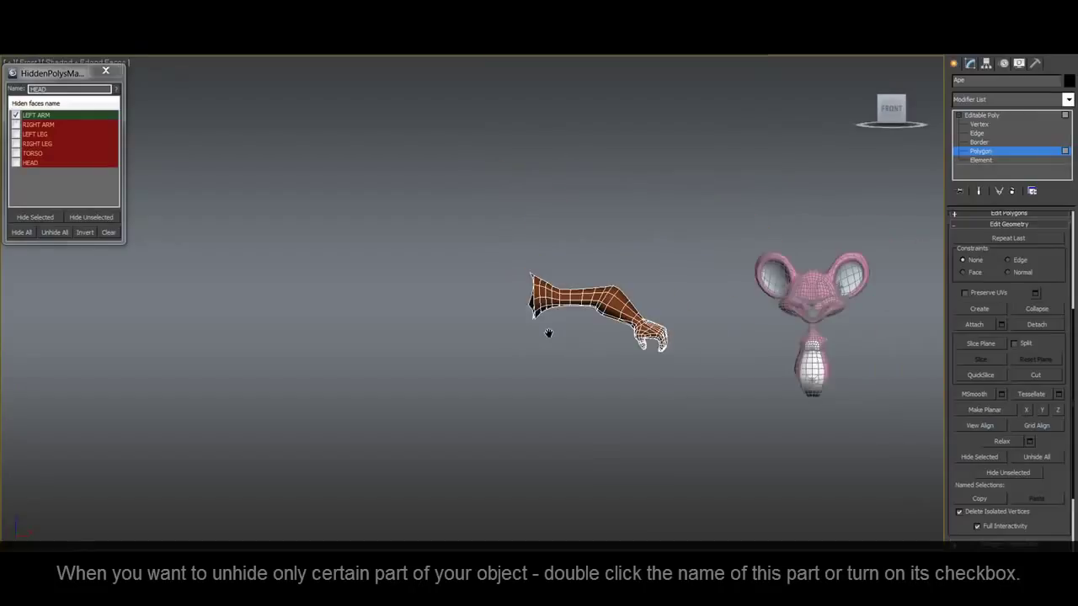
pyautogui.moveTo(548, 334); pyautogui.dragTo(568, 275, button='middle')
pyautogui.click(15, 125)
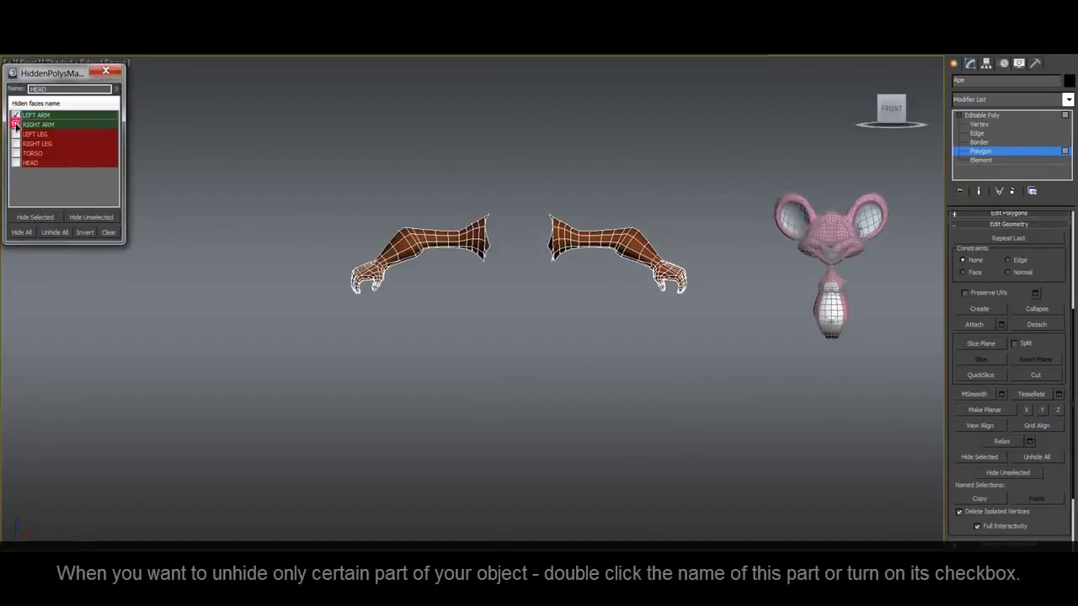
pyautogui.click(42, 144)
pyautogui.doubleClick(42, 144)
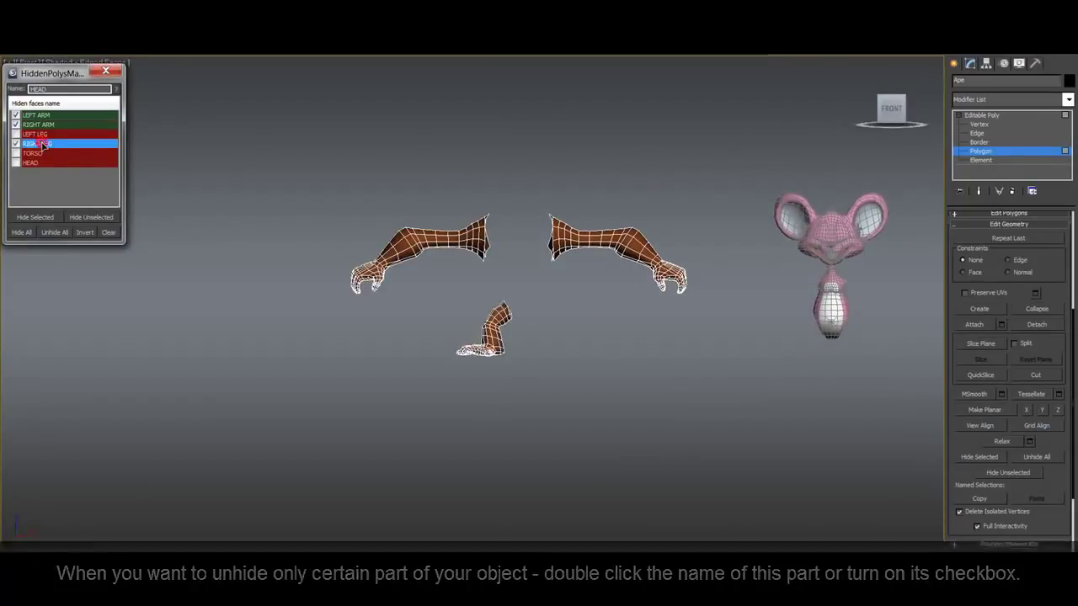
pyautogui.doubleClick(42, 162)
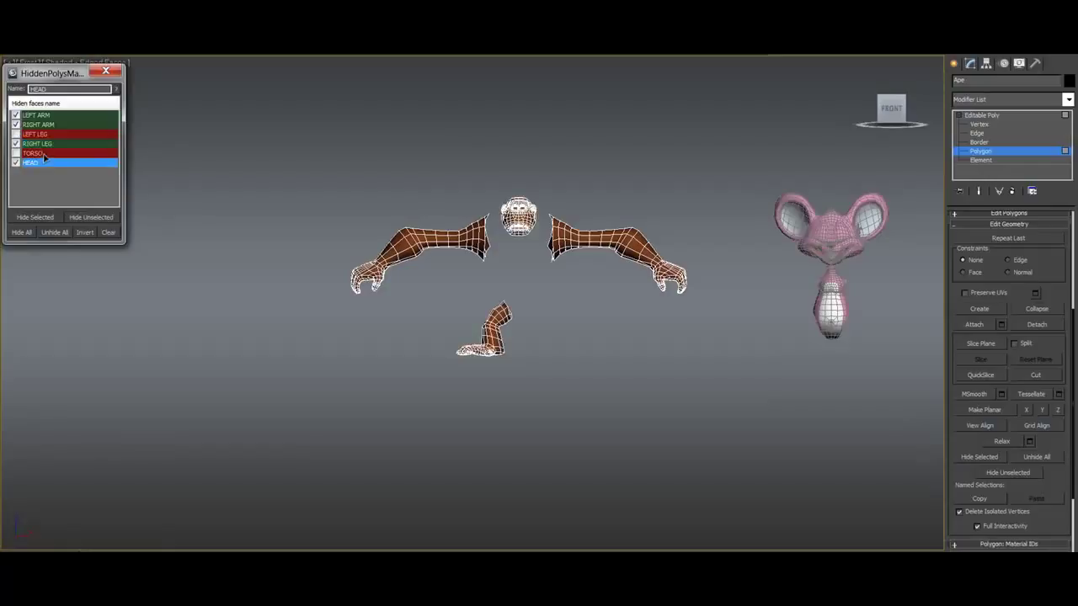
pyautogui.doubleClick(42, 154)
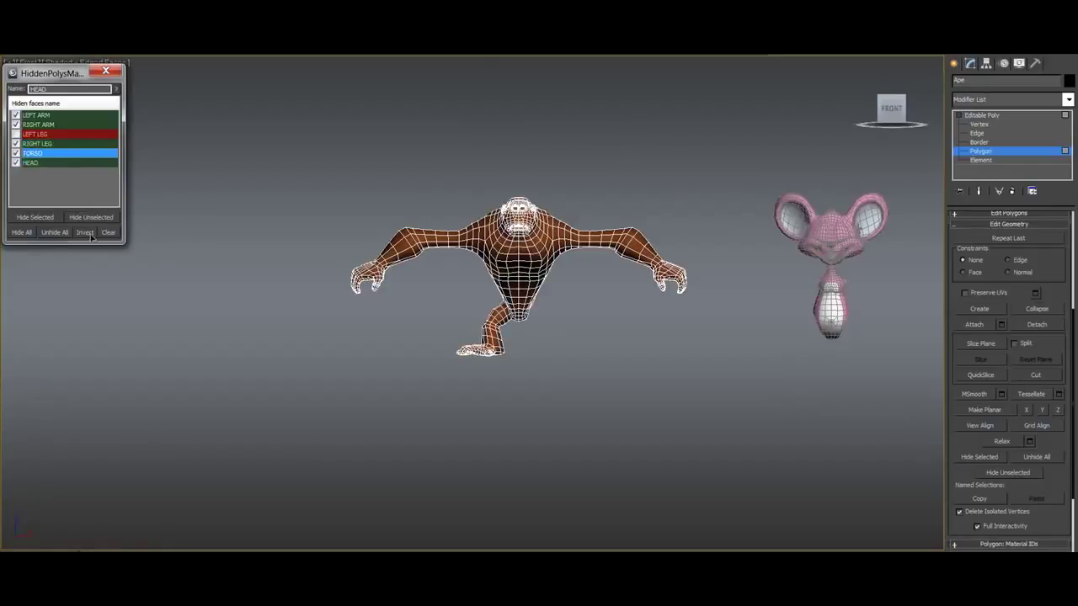
# Try Invert, Unhide All and Hide All, then show both arms, torso and head and display the help.
pyautogui.click(86, 233)
pyautogui.click(53, 233)
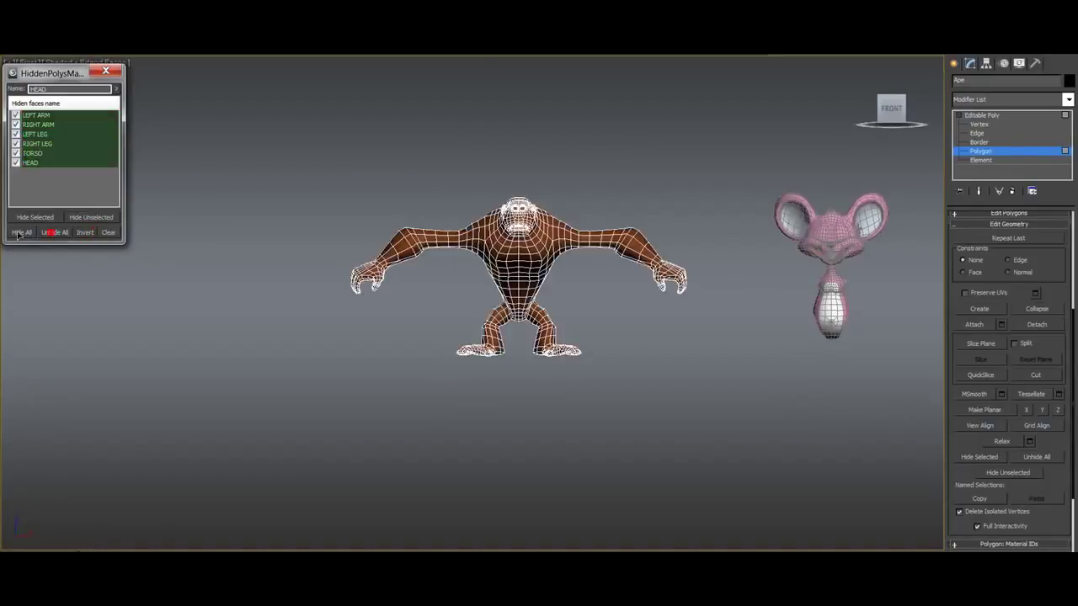
pyautogui.click(21, 234)
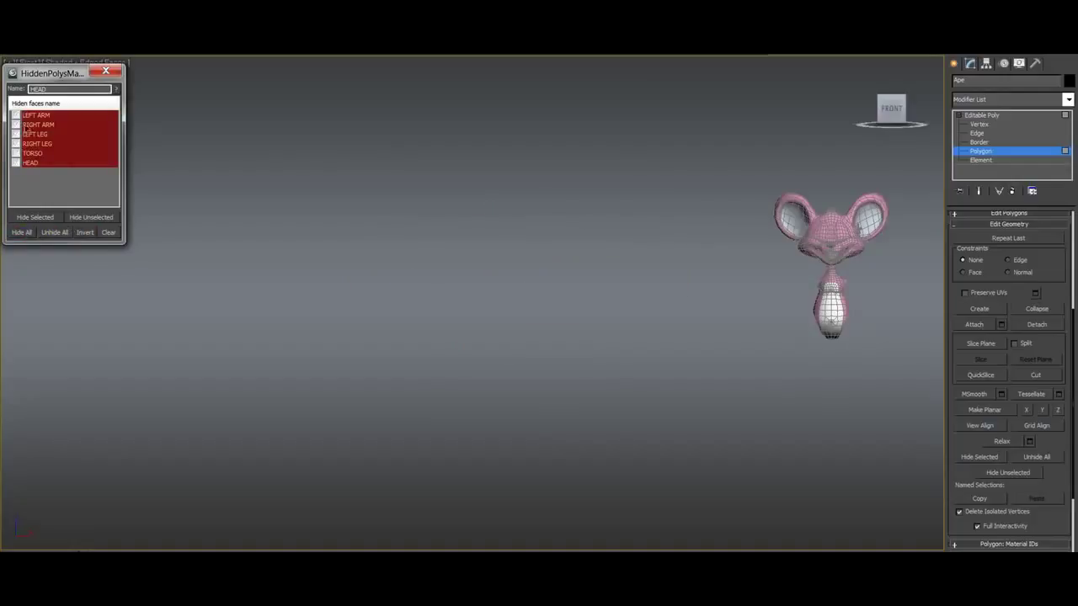
pyautogui.click(15, 115)
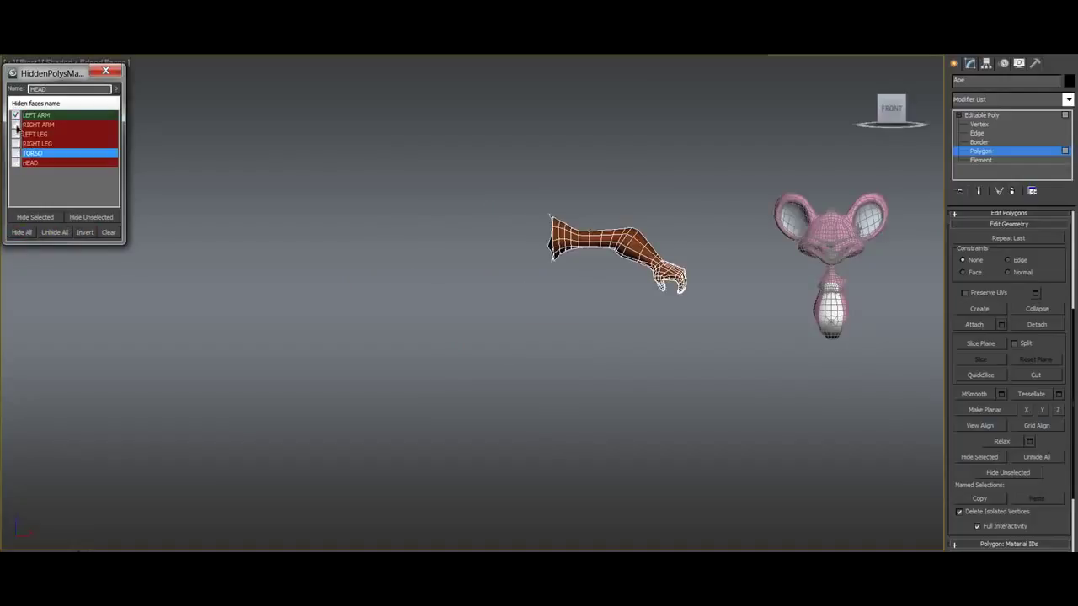
pyautogui.click(15, 123)
pyautogui.click(16, 164)
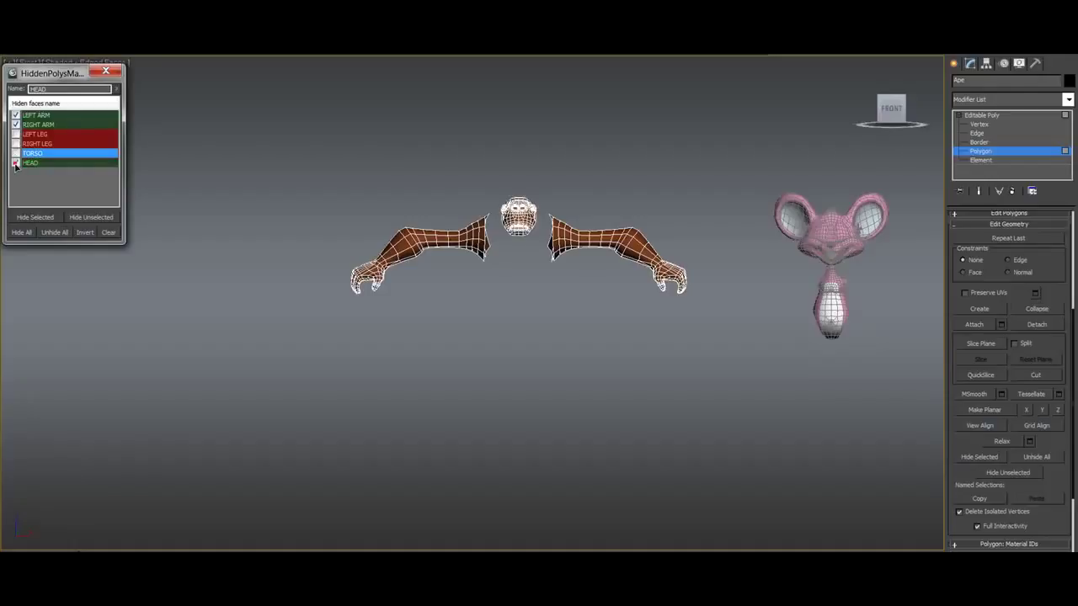
pyautogui.click(16, 163)
pyautogui.click(16, 154)
pyautogui.click(16, 162)
pyautogui.click(117, 91)
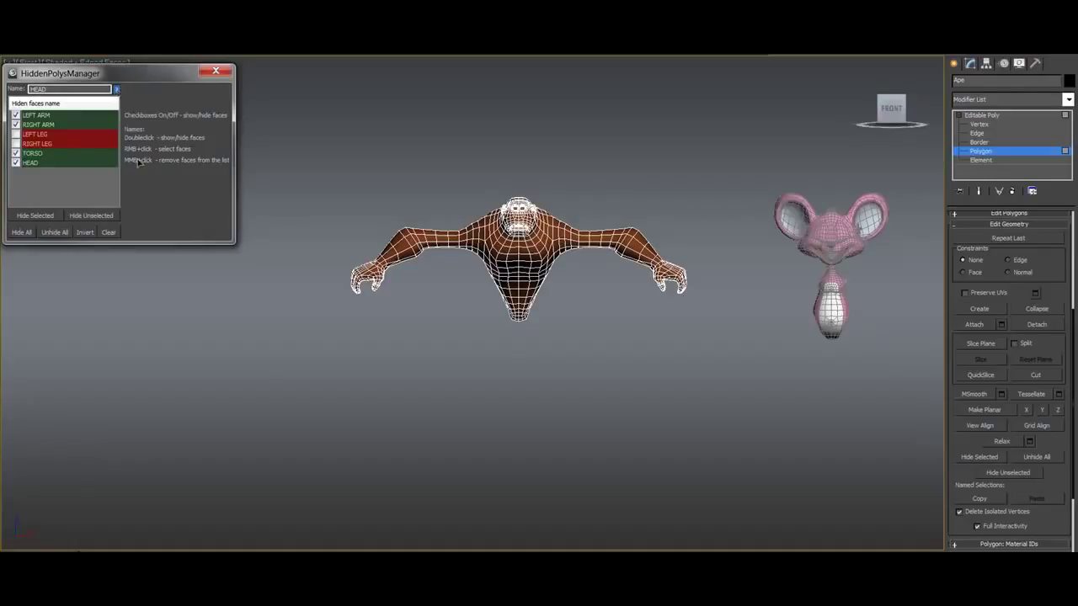
# Close the help and select the RIGHT ARM, LEFT ARM, TORSO and HEAD polygons via their rows.
pyautogui.click(119, 90)
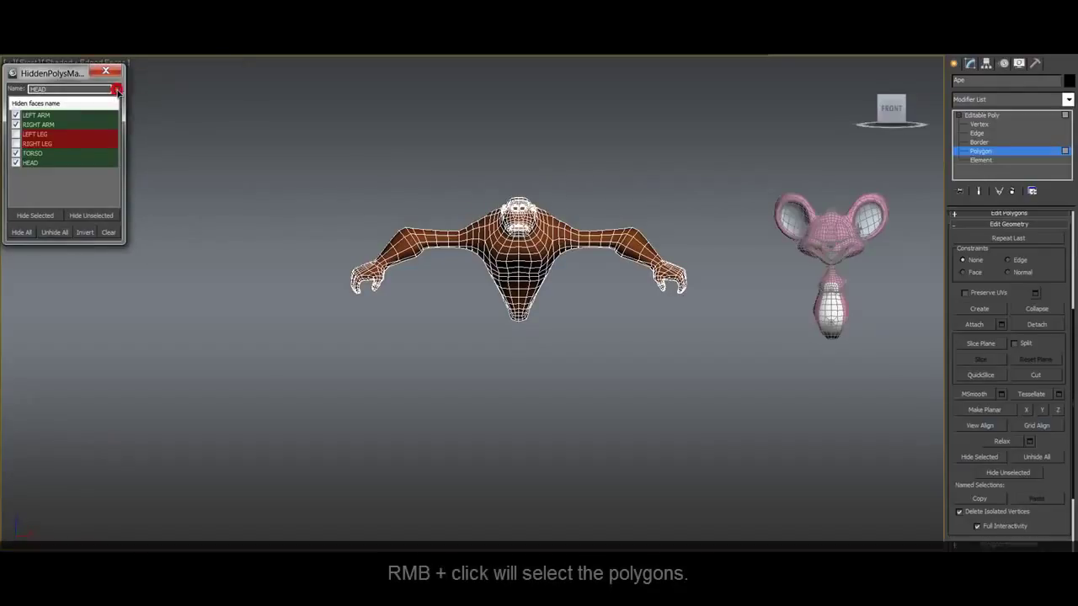
pyautogui.rightClick(48, 125)
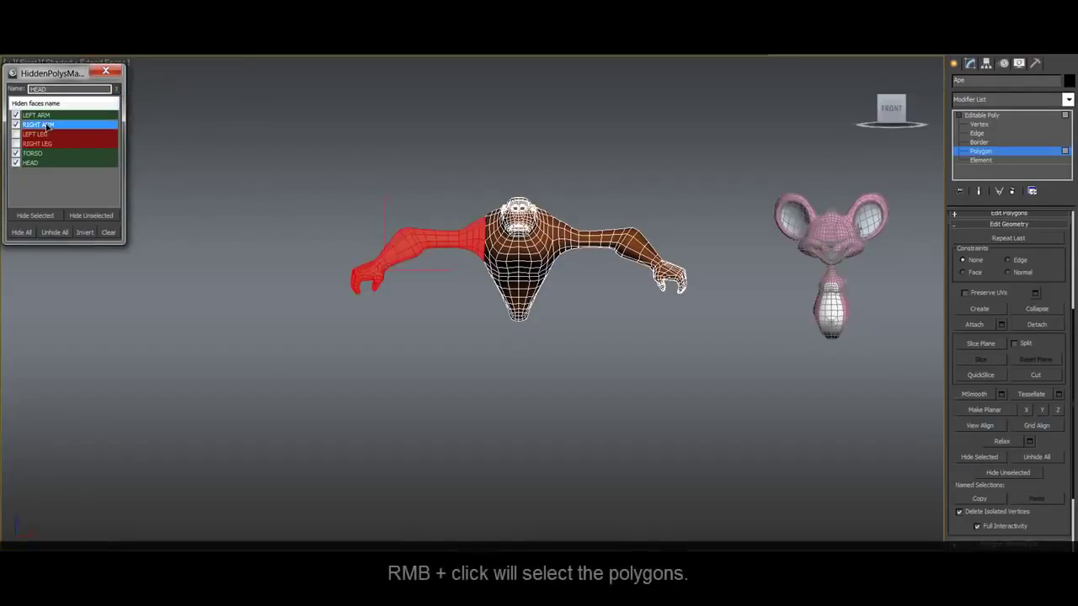
pyautogui.rightClick(42, 117)
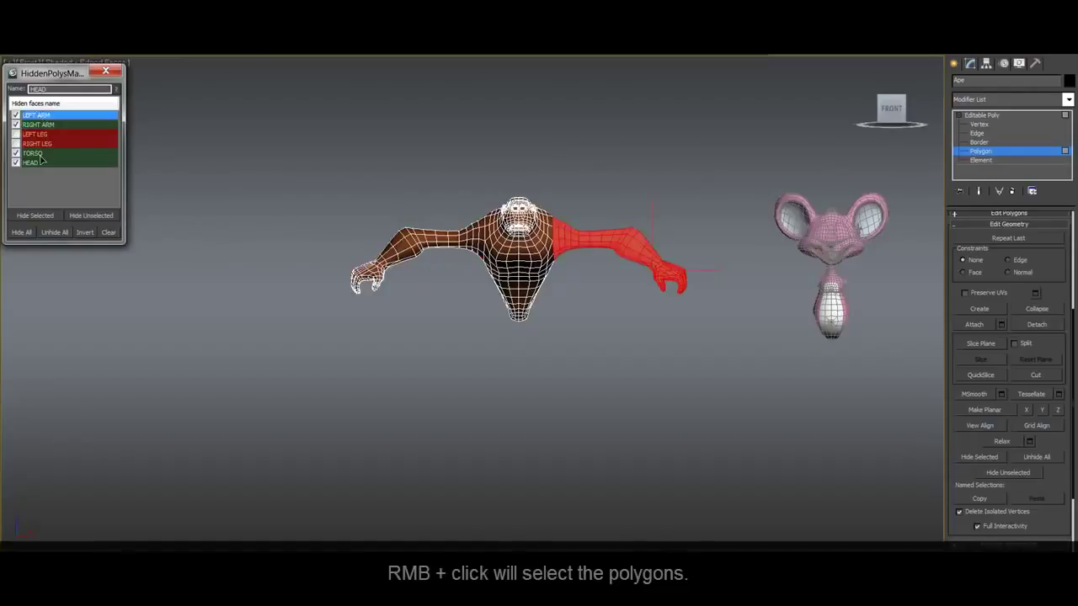
pyautogui.rightClick(39, 155)
pyautogui.rightClick(42, 163)
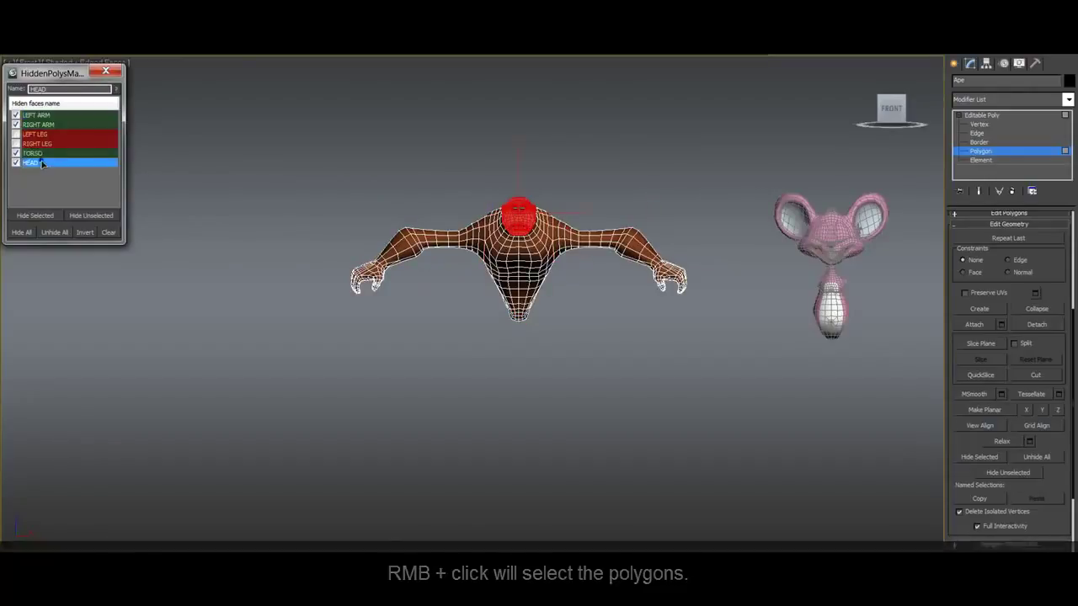
# Show both legs, remove the HEAD group with a middle-click, and unhide all parts.
pyautogui.click(15, 134)
pyautogui.click(15, 143)
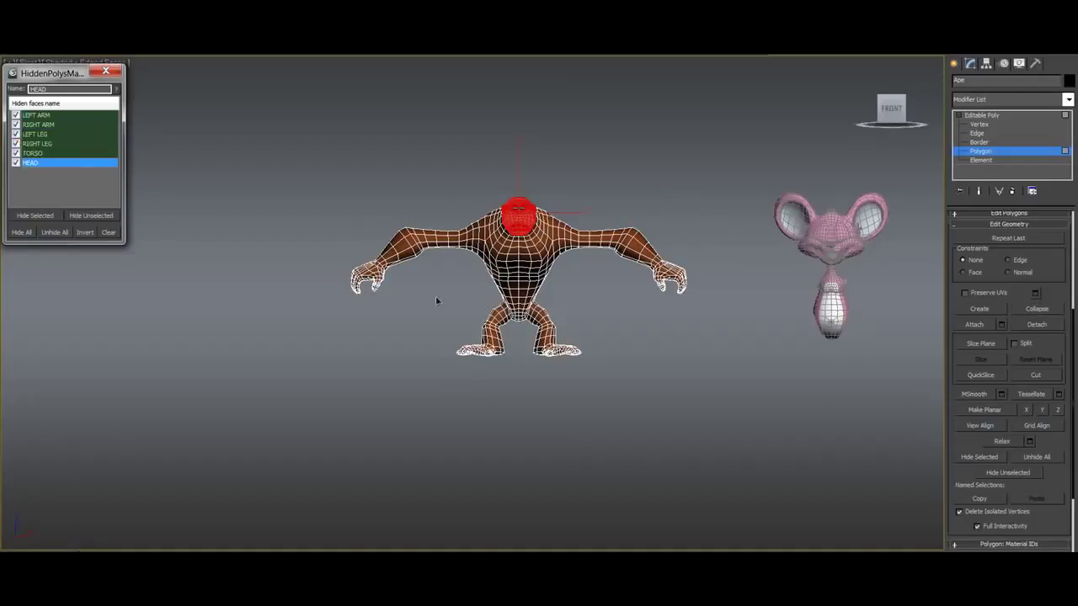
pyautogui.moveTo(184, 169); pyautogui.dragTo(169, 173, button='middle')
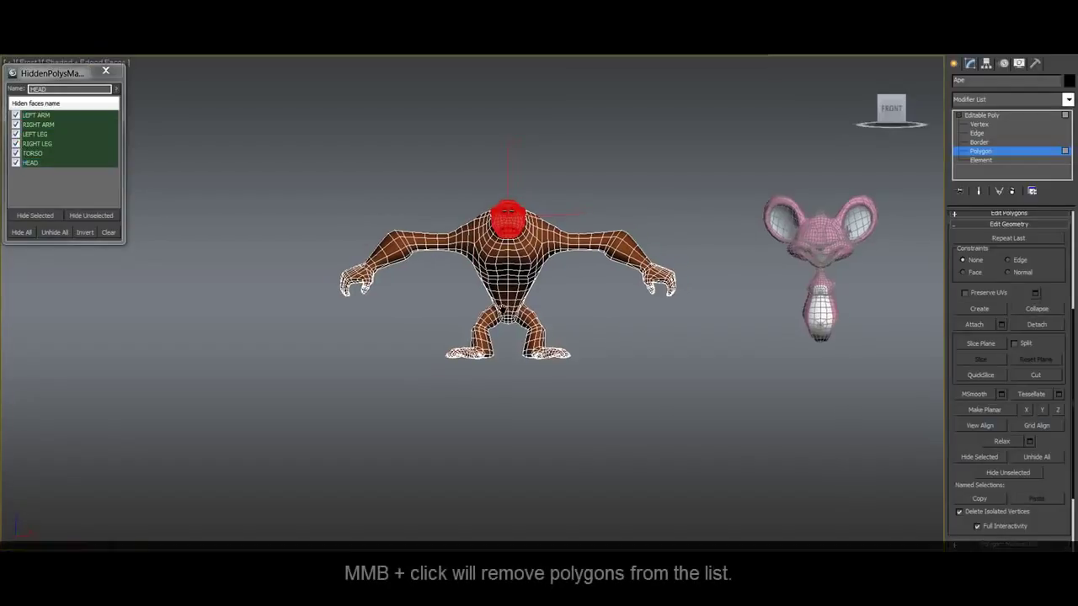
pyautogui.middleClick(32, 164)
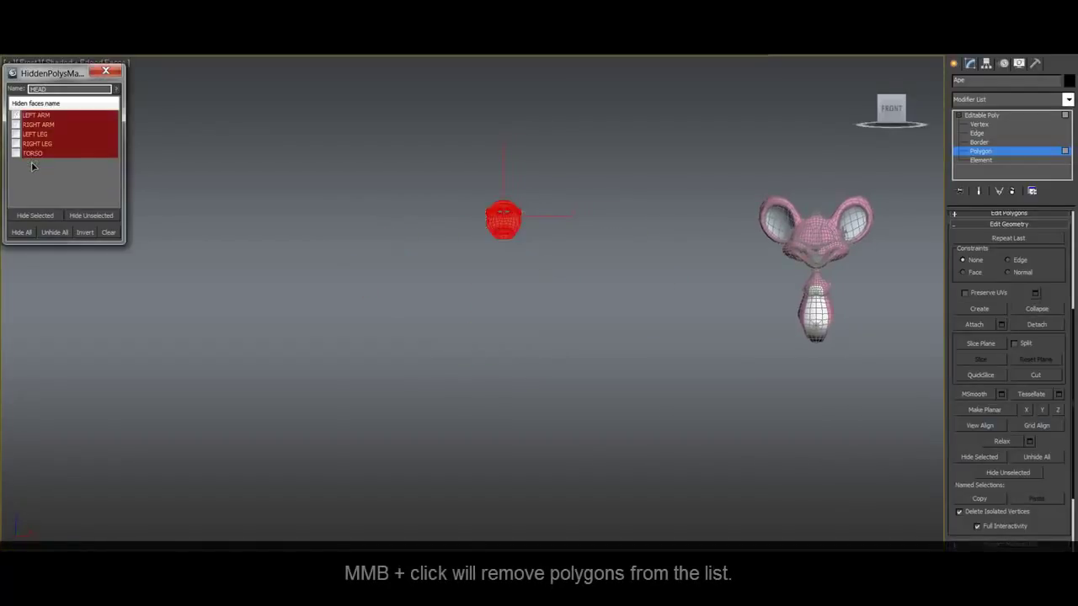
pyautogui.click(56, 233)
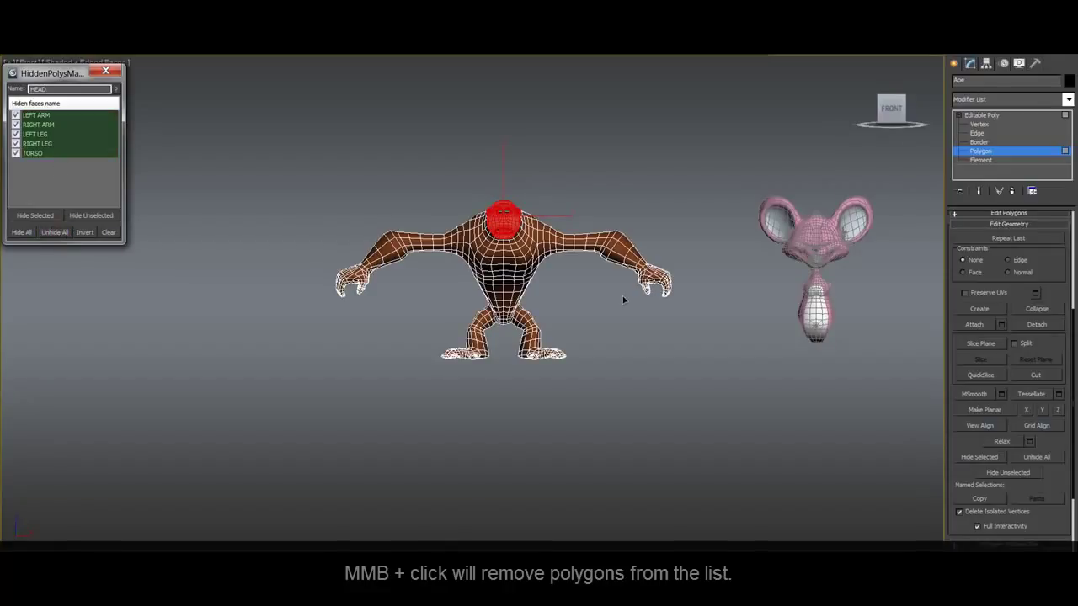
pyautogui.click(561, 294)
pyautogui.moveTo(561, 294); pyautogui.dragTo(443, 287, button='middle')
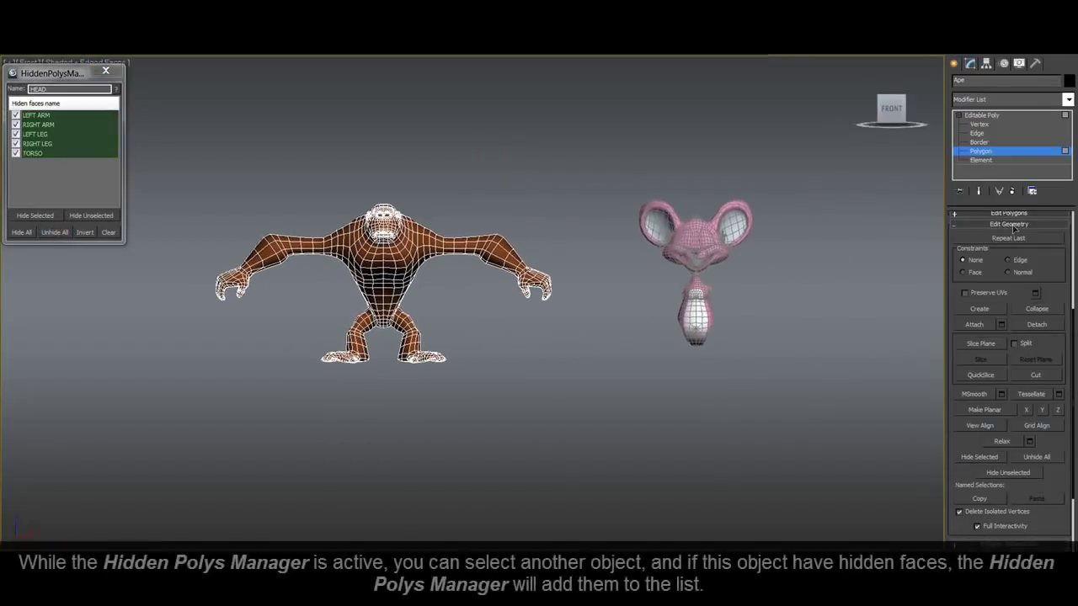
# Leave Polygon level, select the Mice object, toggle NECK and TAIL, and invert the visible parts.
pyautogui.click(982, 152)
pyautogui.click(696, 240)
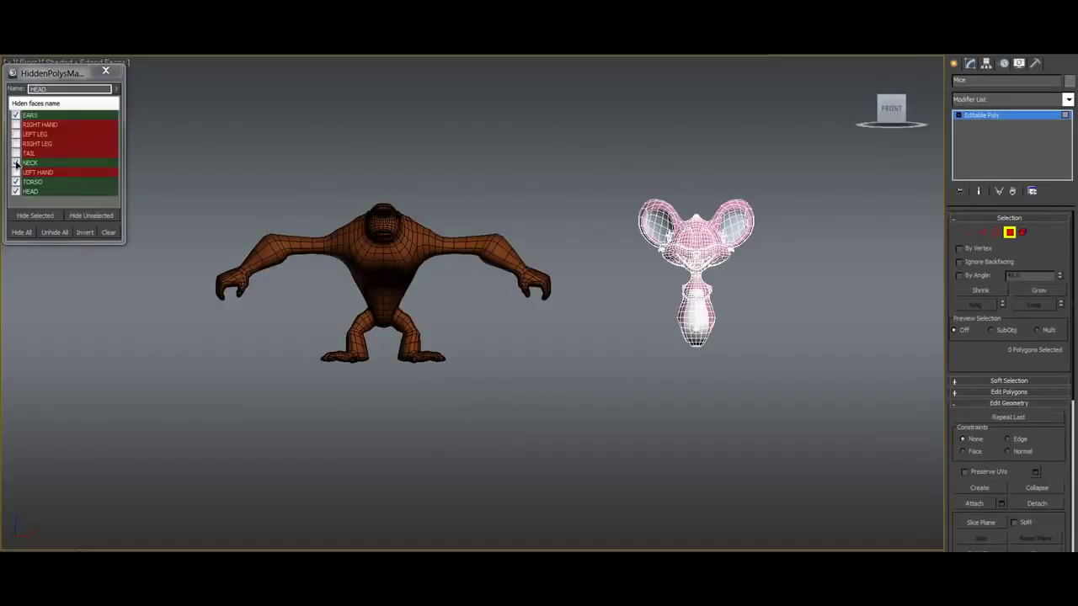
pyautogui.click(16, 163)
pyautogui.click(15, 154)
pyautogui.click(85, 232)
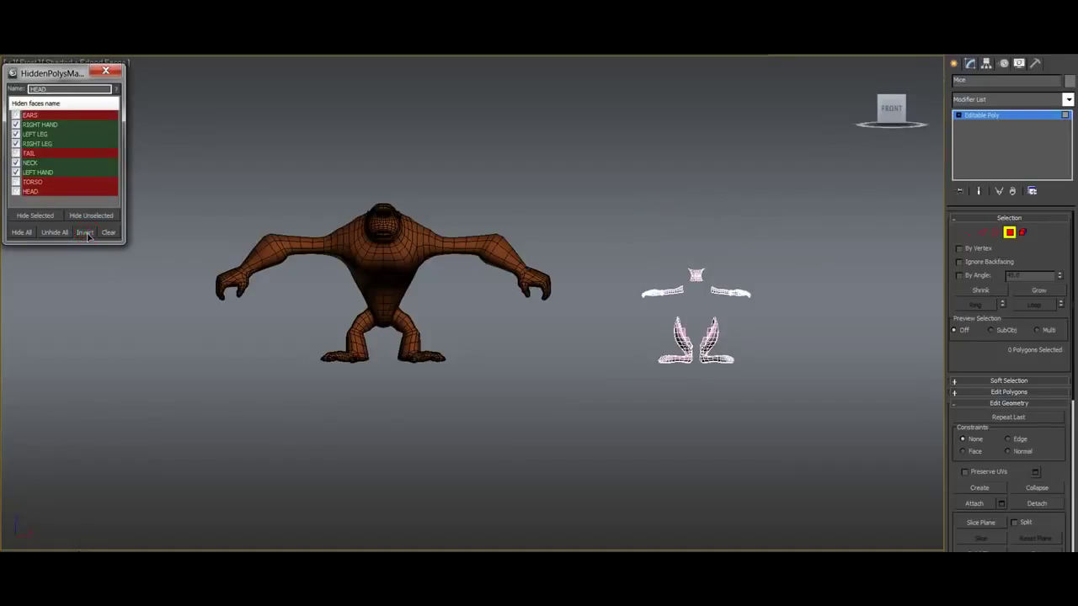
# Zoom in on the mouse, then Hide All and Unhide All its parts.
pyautogui.moveTo(303, 277); pyautogui.dragTo(152, 262, button='middle')
pyautogui.scroll(5, 582, 300)
pyautogui.moveTo(582, 301); pyautogui.dragTo(531, 303, button='middle')
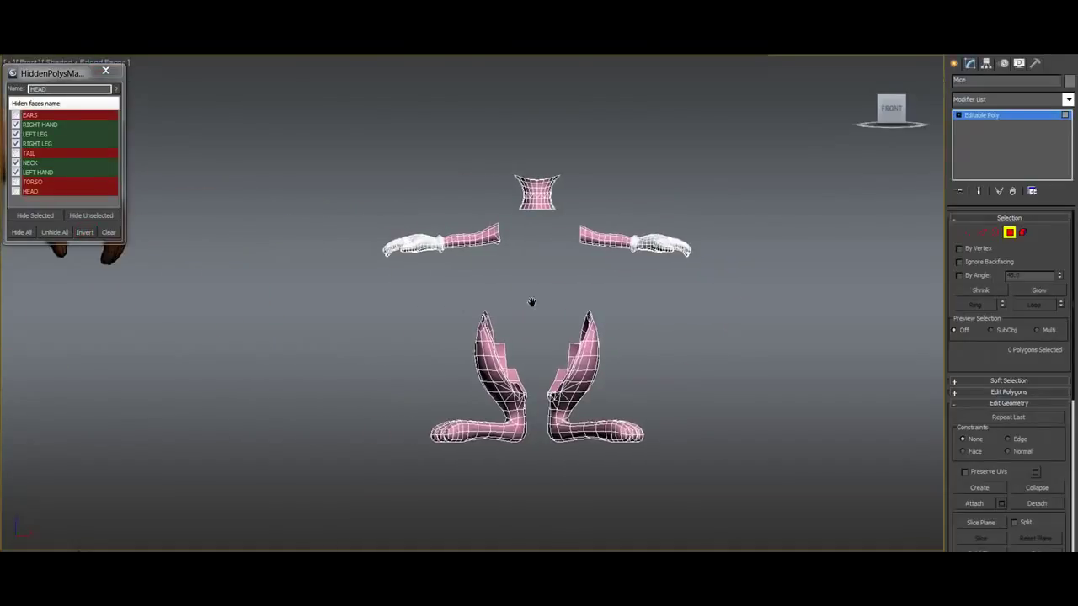
pyautogui.click(21, 233)
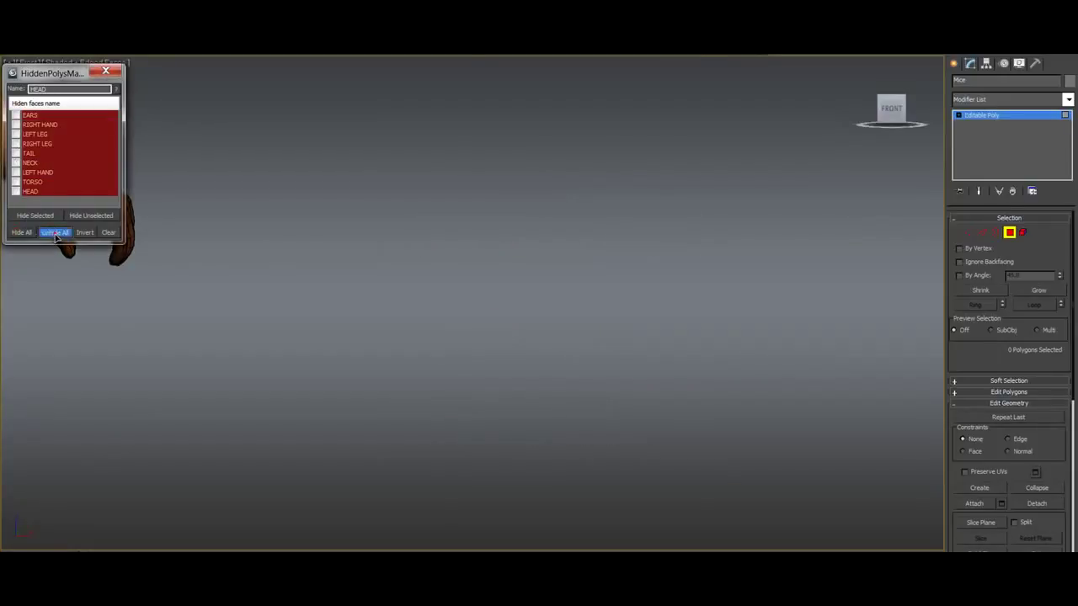
pyautogui.click(54, 232)
pyautogui.scroll(-2, 549, 278)
pyautogui.scroll(-3, 537, 318)
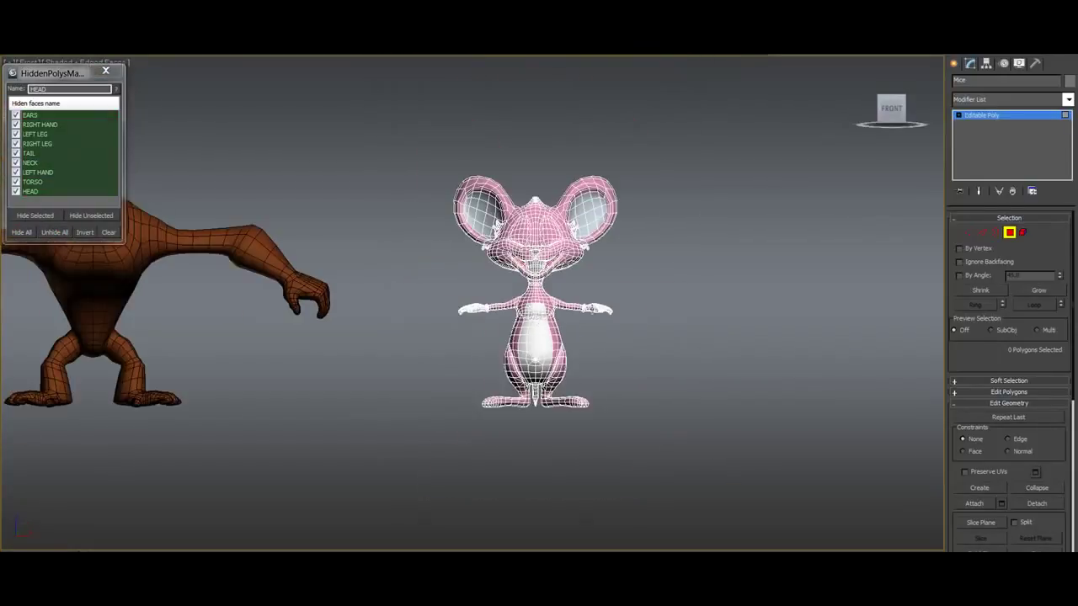
# Orbit and zoom to the mouse's jaw and select the tooth faces.
pyautogui.moveTo(623, 280)
pyautogui.keyDown('alt'); pyautogui.mouseDown(button='middle')
pyautogui.moveTo(524, 289)
pyautogui.moveTo(717, 292)
pyautogui.moveTo(884, 114)
pyautogui.mouseUp(button='middle'); pyautogui.keyUp('alt')
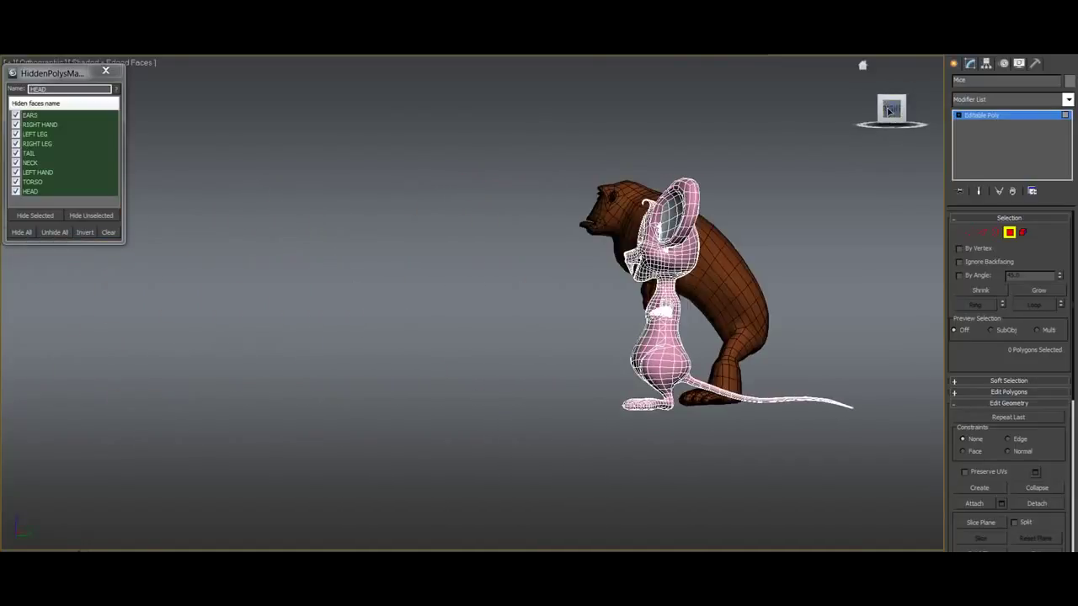
pyautogui.scroll(5, 612, 274)
pyautogui.scroll(3, 612, 274)
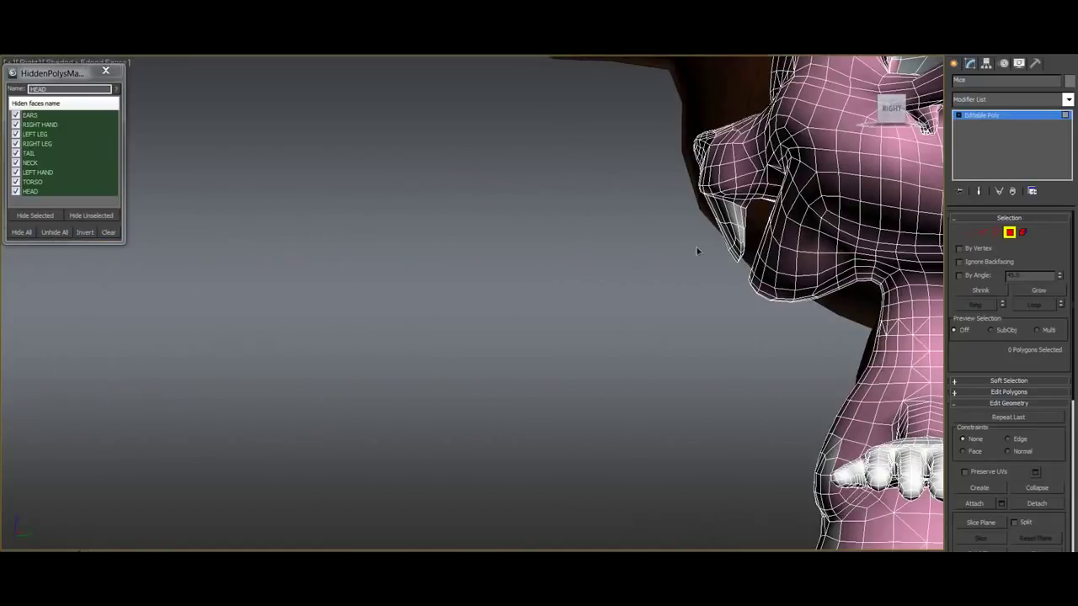
pyautogui.moveTo(698, 248); pyautogui.dragTo(652, 263, button='middle')
pyautogui.click(649, 251)
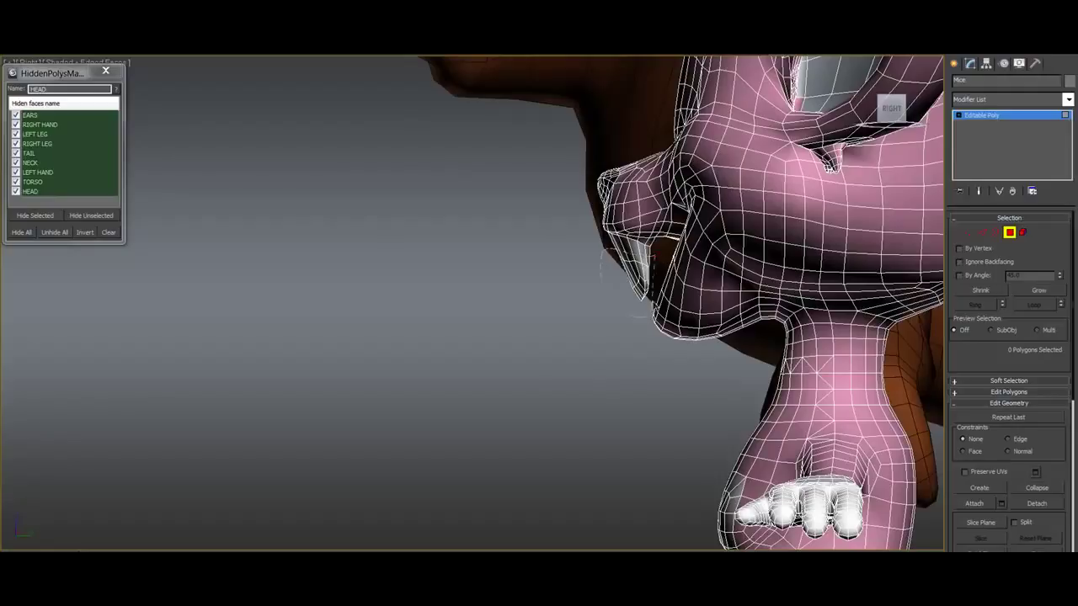
pyautogui.moveTo(656, 305); pyautogui.dragTo(593, 275)
# Hide the tooth faces as a new group named TEETH, then unhide all mouse parts.
pyautogui.doubleClick(49, 88)
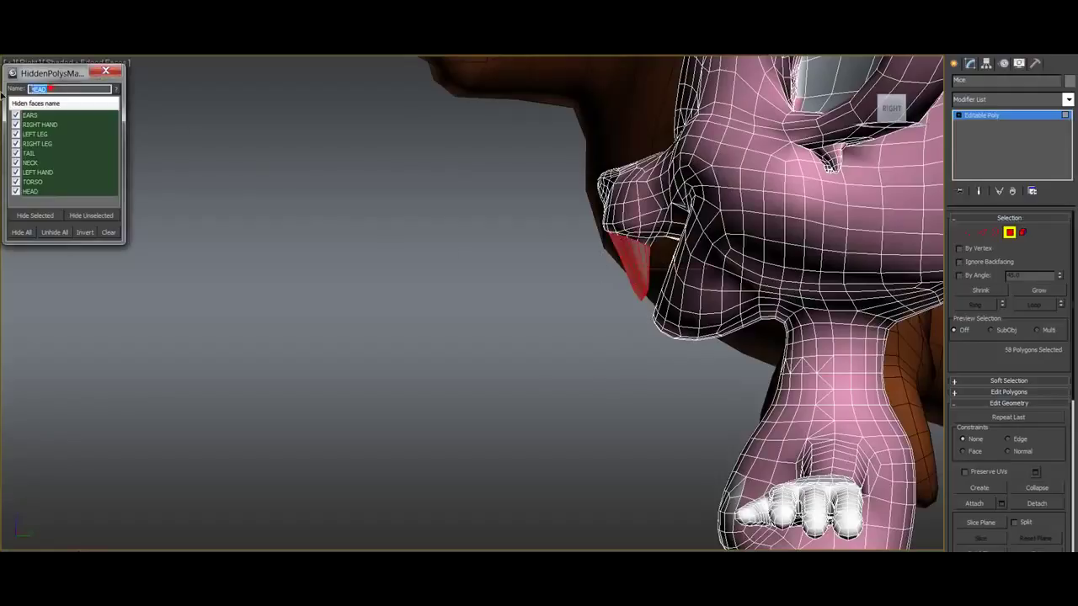
pyautogui.write('TE')
pyautogui.click(34, 215)
pyautogui.moveTo(565, 254)
pyautogui.keyDown('alt'); pyautogui.mouseDown(button='middle')
pyautogui.moveTo(471, 275)
pyautogui.moveTo(272, 237)
pyautogui.mouseUp(button='middle'); pyautogui.keyUp('alt')
pyautogui.click(54, 233)
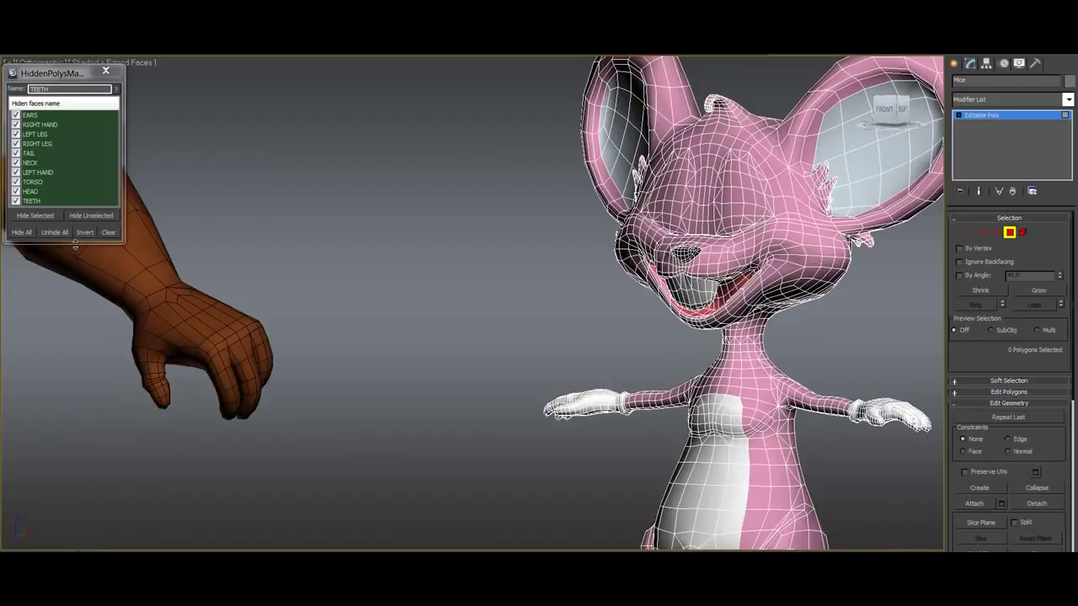
# Enlarge the parts list and toggle the mouse's TEETH, HEAD and TORSO groups off and on.
pyautogui.moveTo(75, 244); pyautogui.dragTo(75, 396)
pyautogui.click(15, 202)
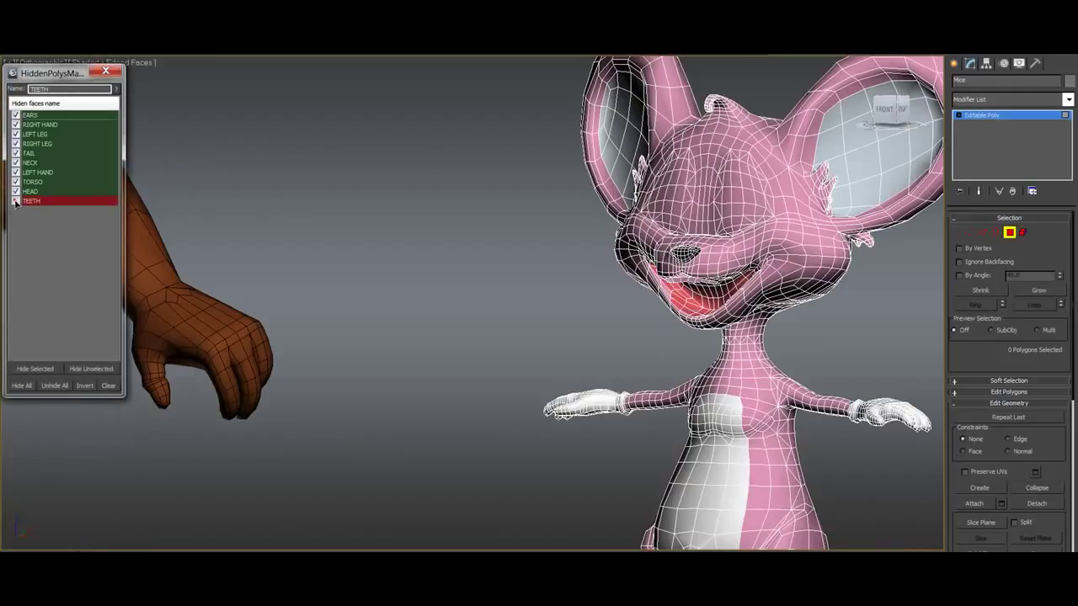
pyautogui.click(15, 192)
pyautogui.click(15, 182)
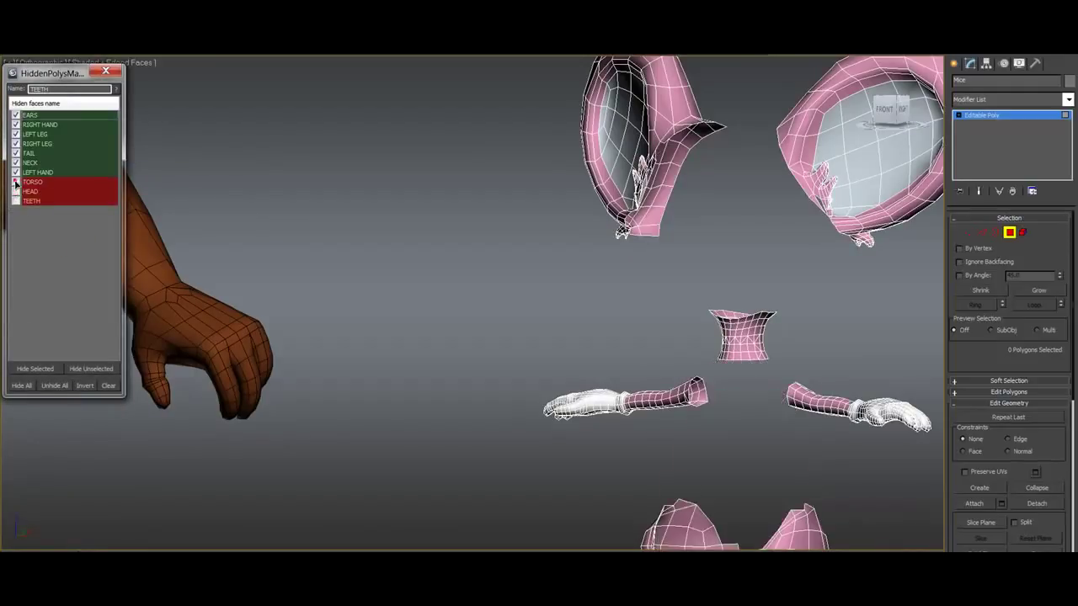
pyautogui.click(16, 182)
pyautogui.click(15, 192)
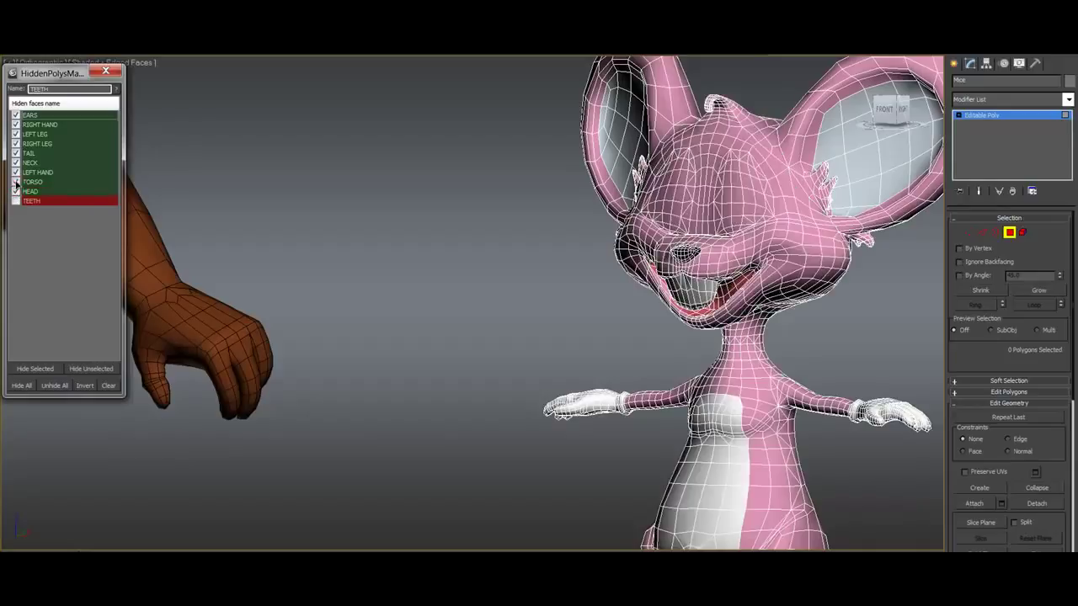
pyautogui.click(15, 182)
# Hide the mouse's TAIL, RIGHT LEG, LEFT LEG, RIGHT HAND, EARS, NECK and LEFT HAND groups.
pyautogui.click(15, 154)
pyautogui.click(15, 144)
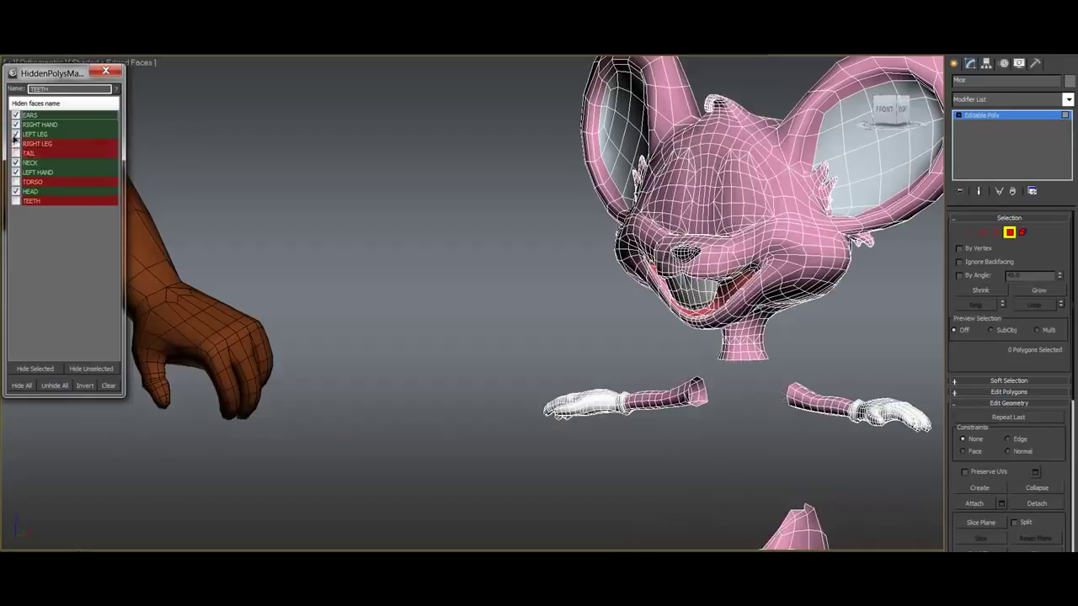
pyautogui.click(15, 134)
pyautogui.click(15, 124)
pyautogui.click(16, 115)
pyautogui.click(15, 162)
pyautogui.click(15, 172)
# Inspect the head, hide TEETH, then Unhide All to show every mouse group.
pyautogui.keyDown('alt'); pyautogui.moveTo(790, 333); pyautogui.dragTo(825, 332, button='middle'); pyautogui.keyUp('alt')
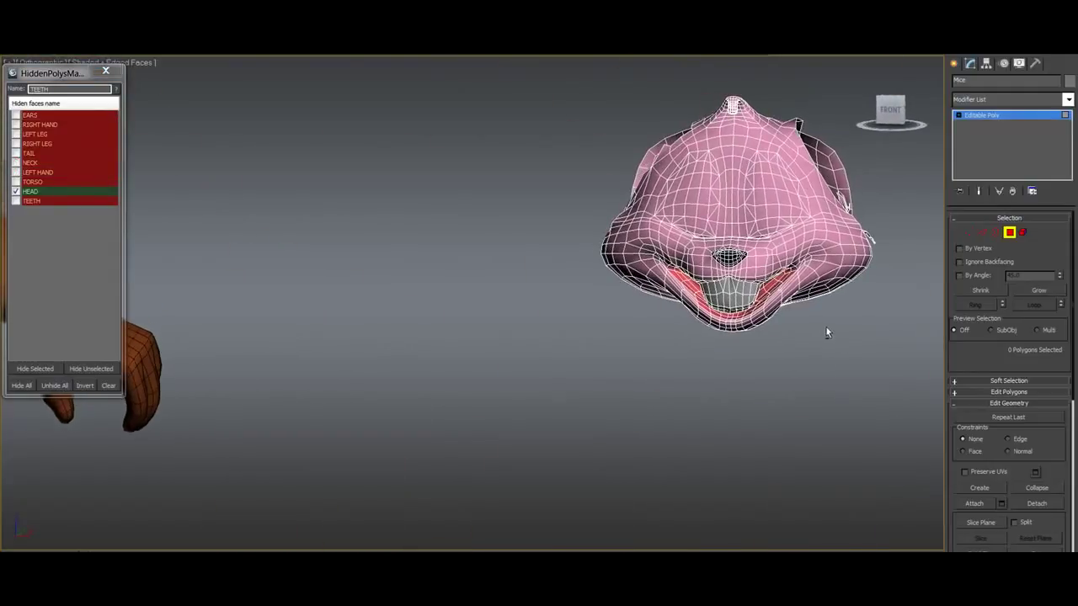
pyautogui.click(14, 202)
pyautogui.moveTo(744, 276)
pyautogui.keyDown('alt'); pyautogui.mouseDown(button='middle')
pyautogui.moveTo(792, 278)
pyautogui.moveTo(708, 275)
pyautogui.mouseUp(button='middle'); pyautogui.keyUp('alt')
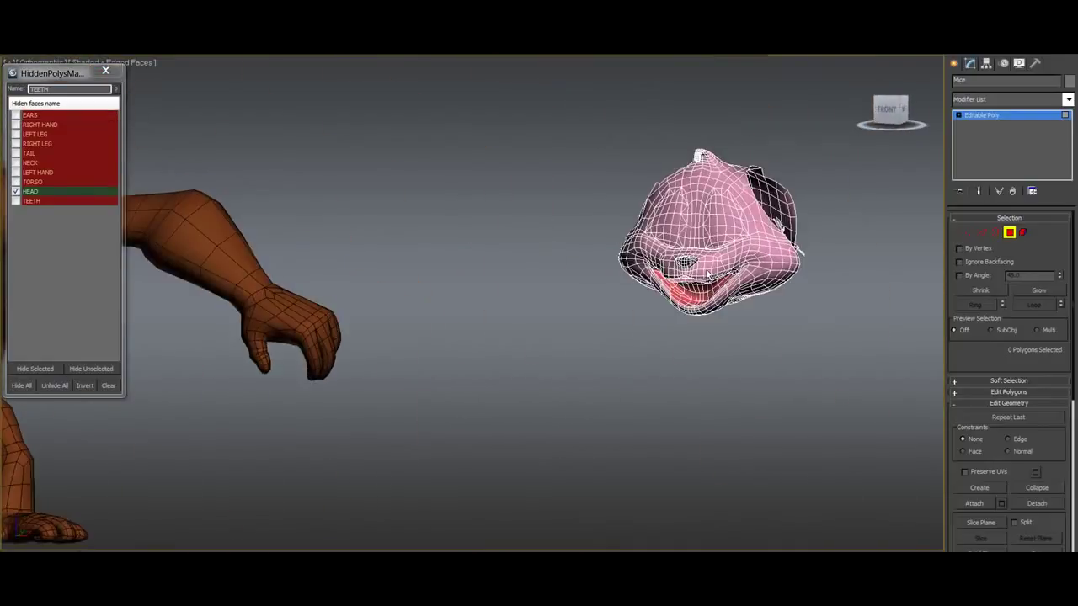
pyautogui.keyDown('alt'); pyautogui.moveTo(708, 275); pyautogui.dragTo(543, 322, button='middle'); pyautogui.keyUp('alt')
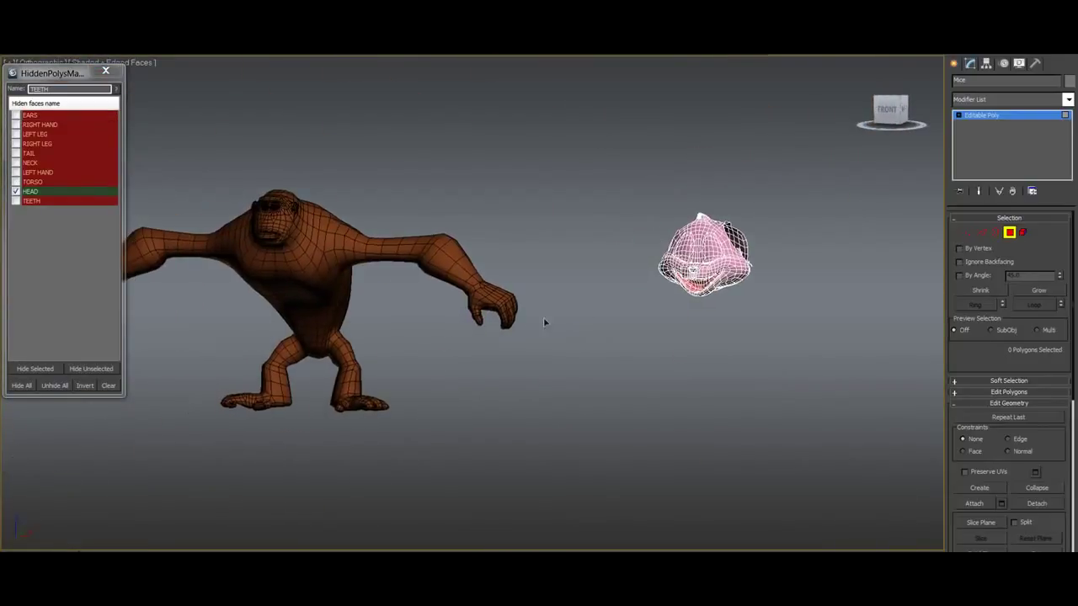
pyautogui.click(53, 385)
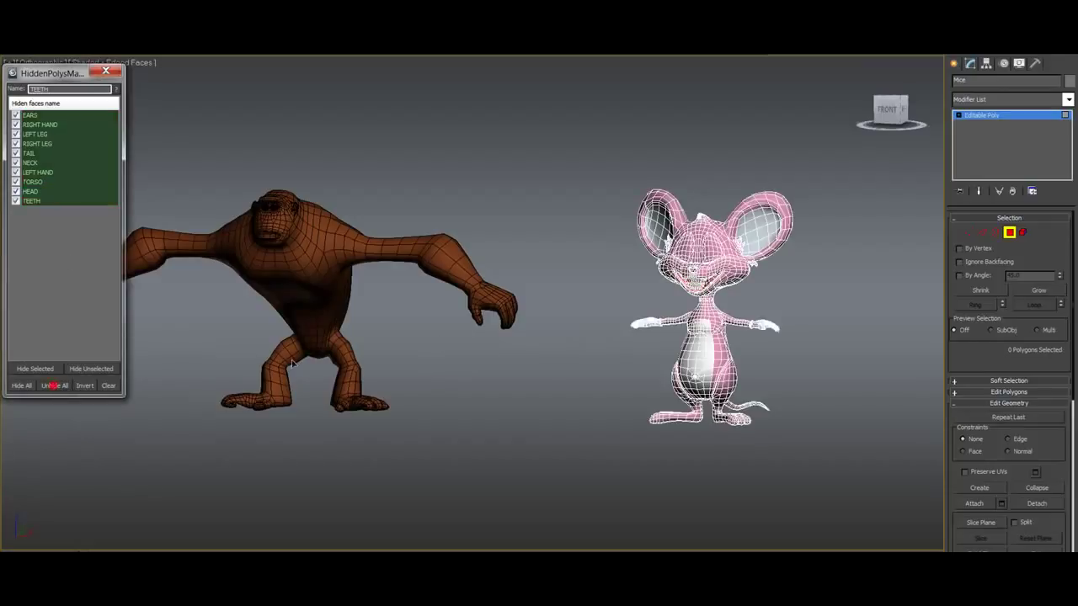
pyautogui.keyDown('alt'); pyautogui.moveTo(421, 330); pyautogui.dragTo(501, 334, button='middle'); pyautogui.keyUp('alt')
# Hide the ape's RIGHT LEG and LEFT LEG groups and the mouse's TORSO and HEAD groups.
pyautogui.click(440, 255)
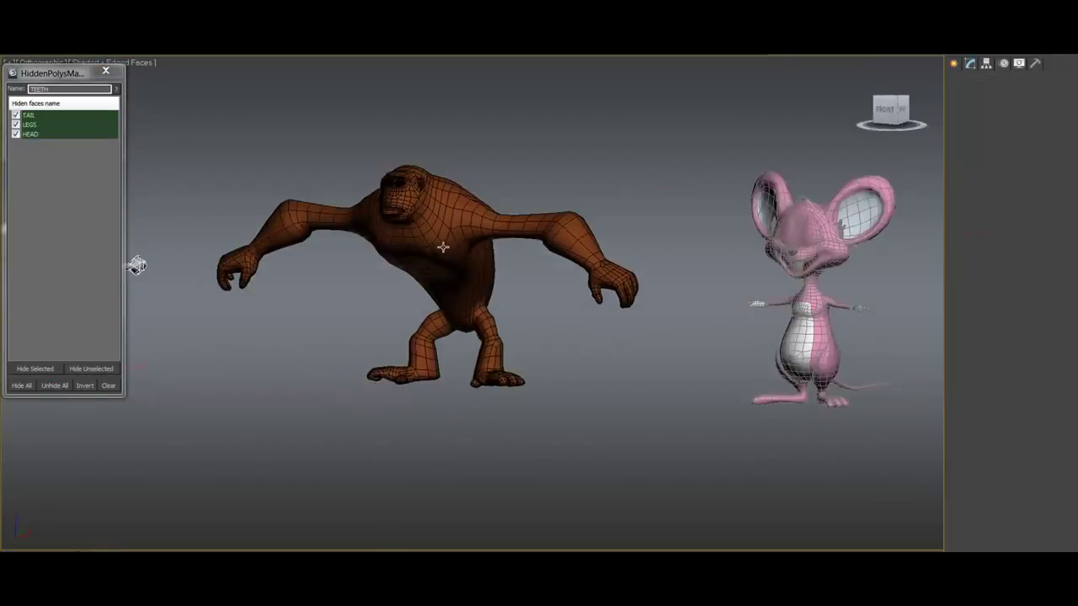
pyautogui.click(16, 144)
pyautogui.click(15, 134)
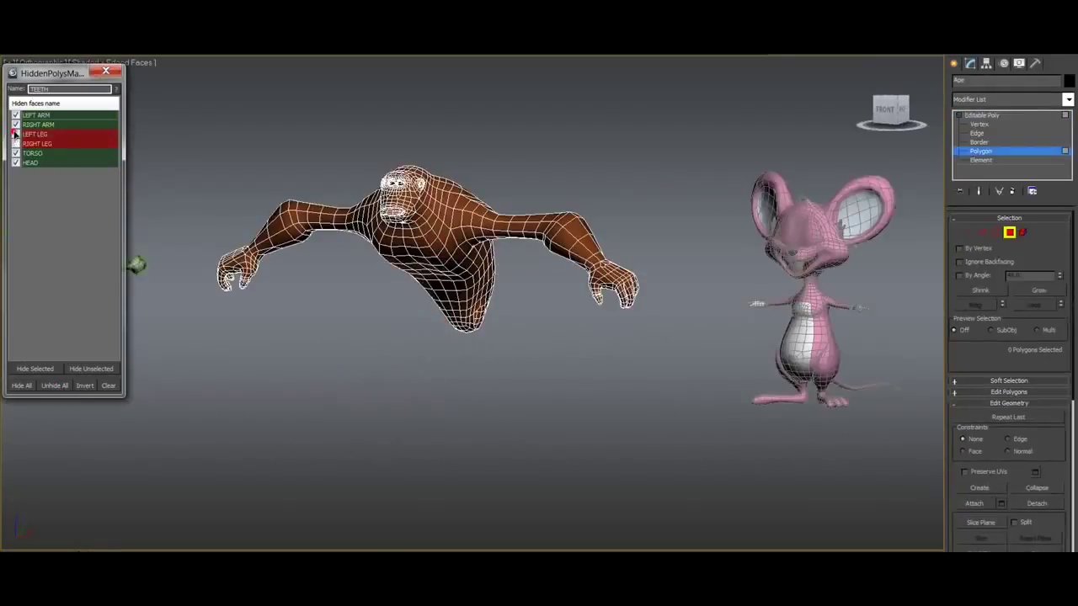
pyautogui.click(815, 243)
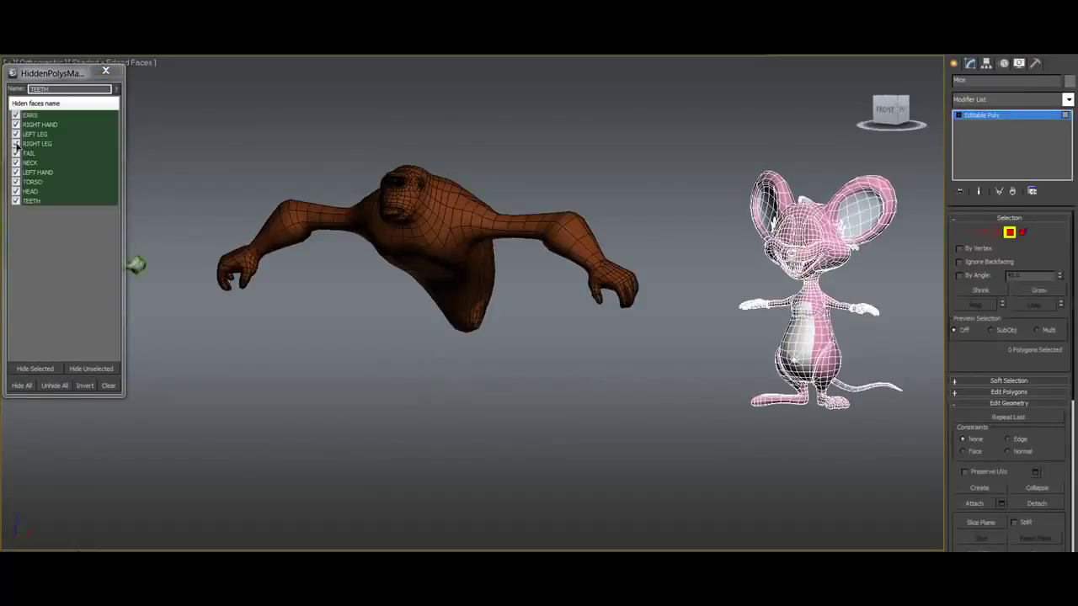
pyautogui.click(15, 182)
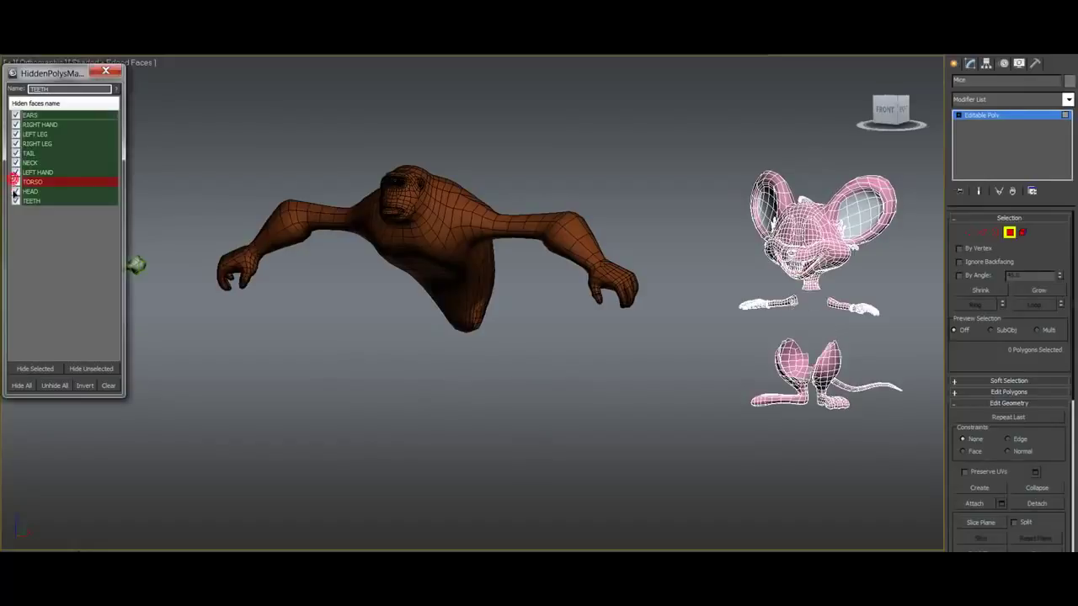
pyautogui.click(16, 191)
# Exit Polygon level on the mouse and reselect the ape at Polygon level.
pyautogui.click(1010, 233)
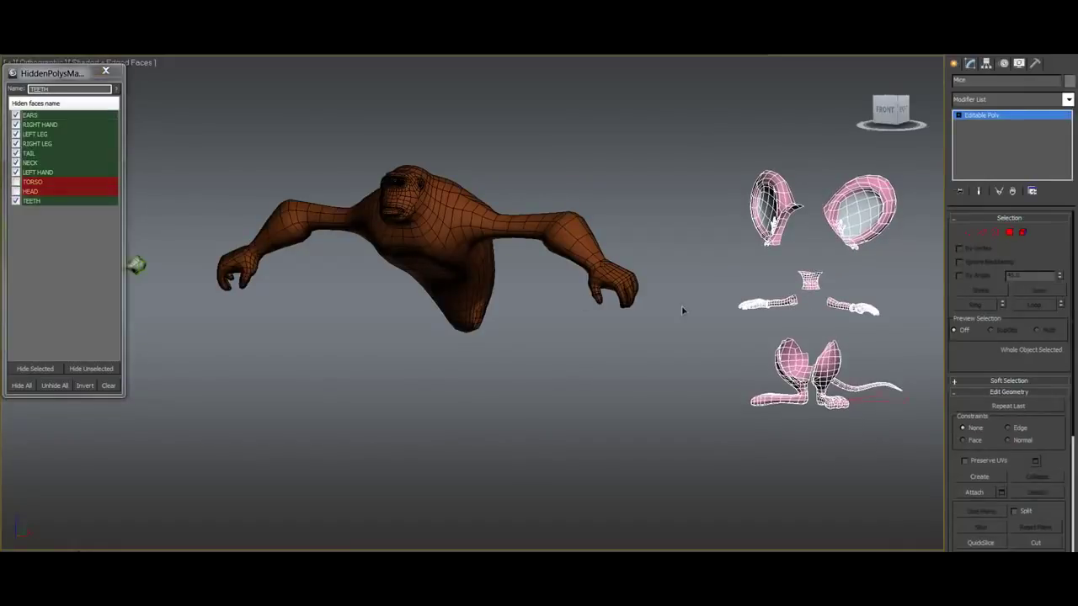
pyautogui.click(541, 366)
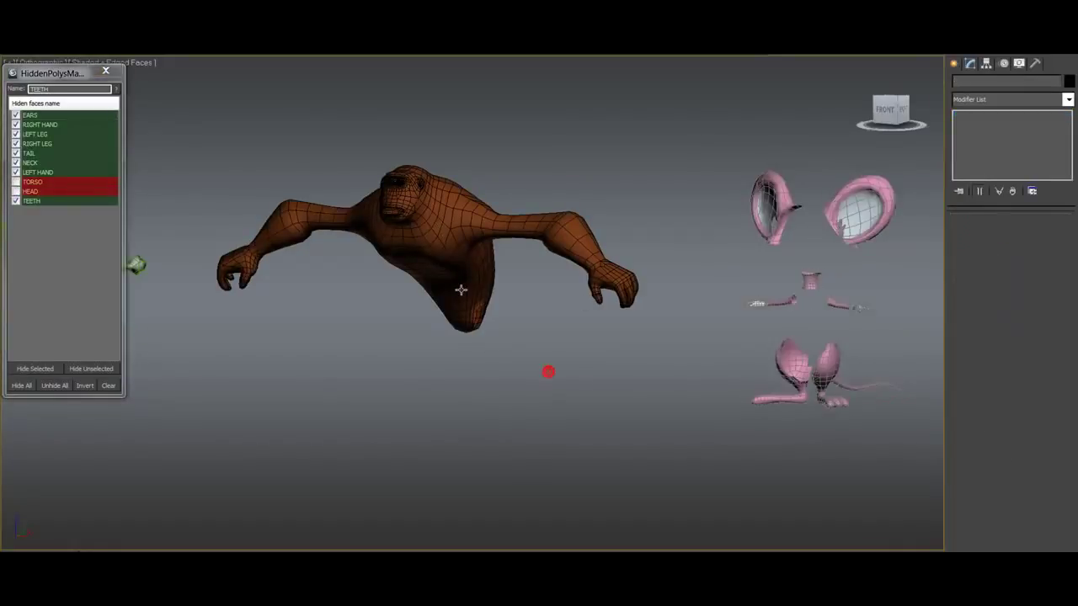
pyautogui.click(435, 250)
pyautogui.press('4')
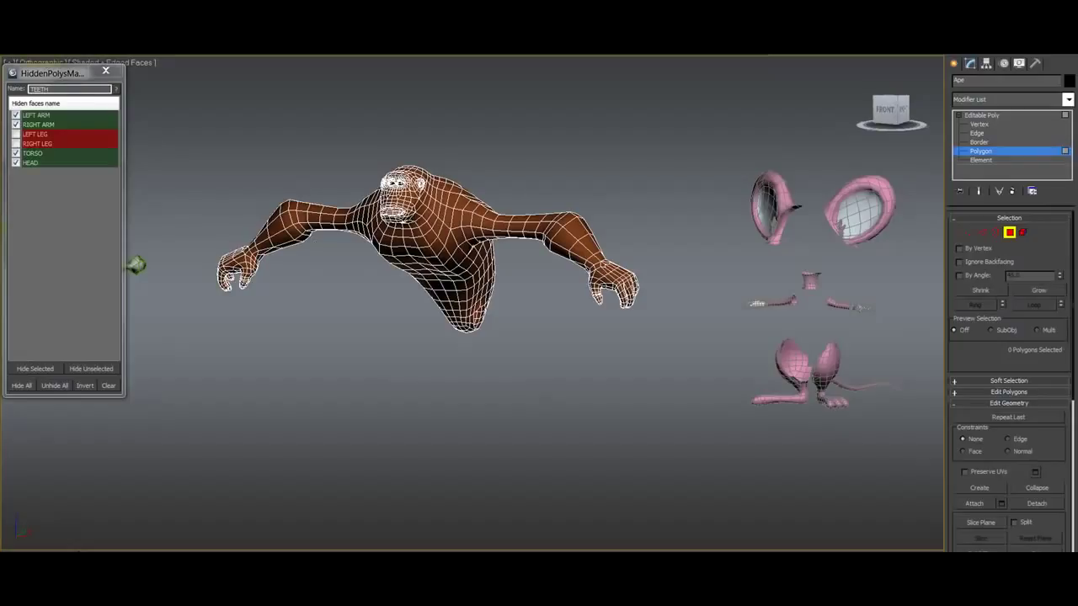
pyautogui.click(25, 53)
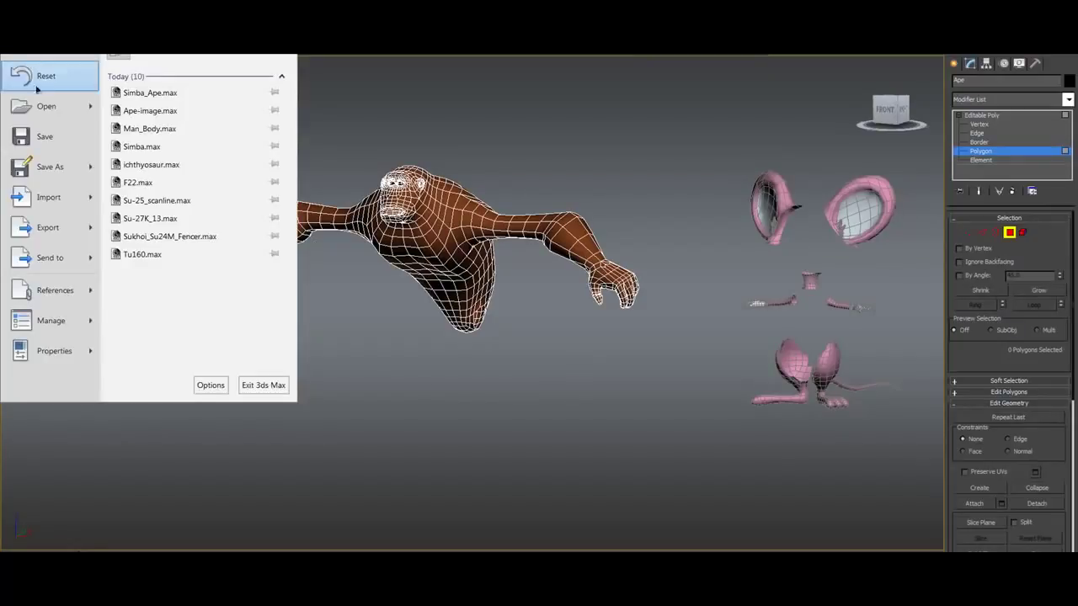
# Close HiddenPolysManager and reset the scene from the Application menu, confirming the prompts.
pyautogui.click(58, 140)
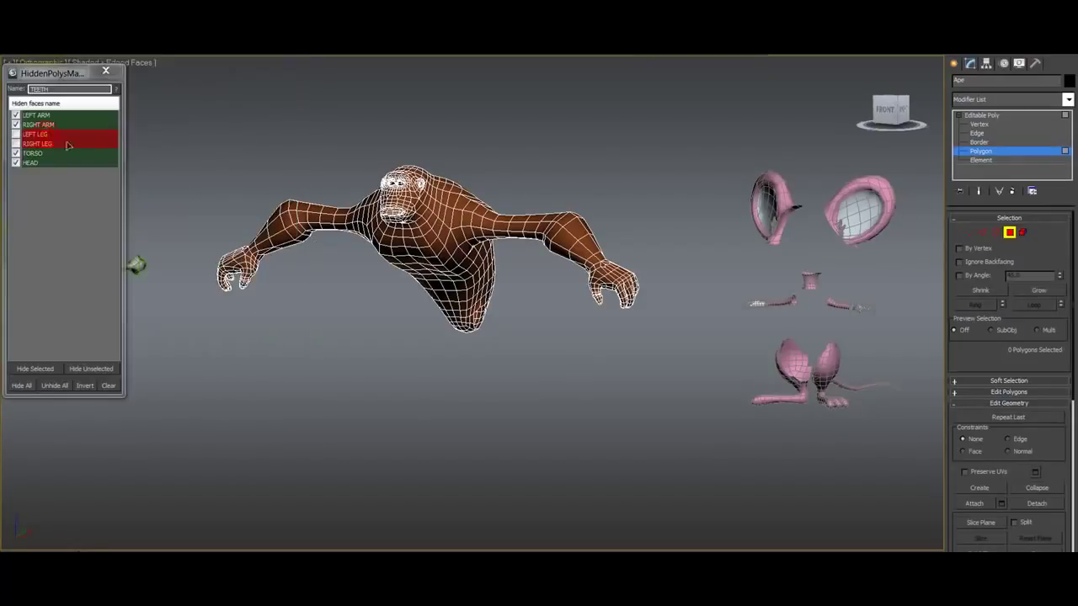
pyautogui.click(107, 72)
pyautogui.moveTo(382, 283); pyautogui.dragTo(406, 294, button='middle')
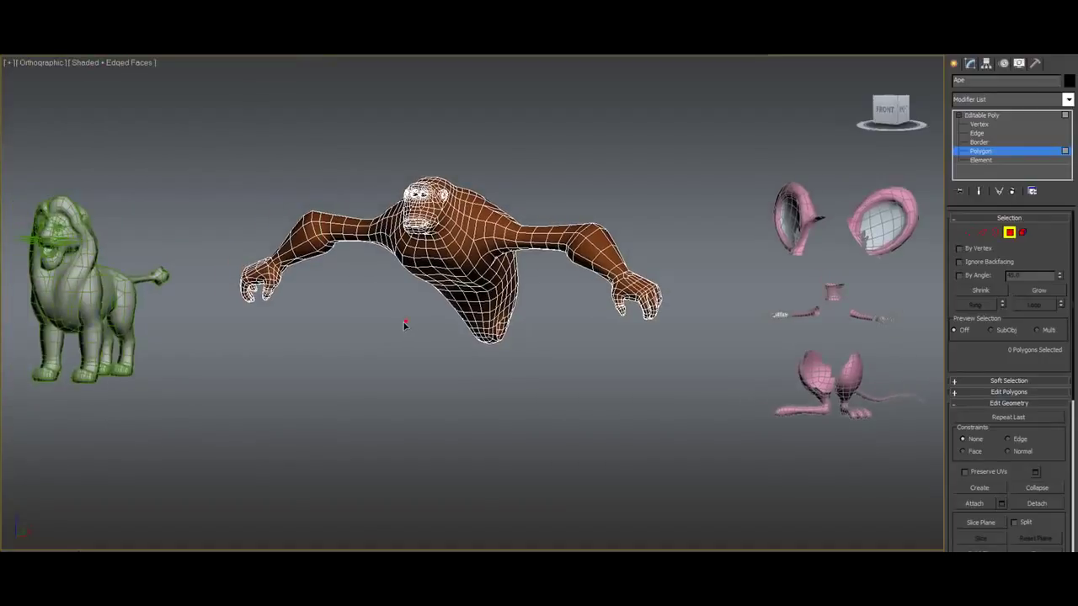
pyautogui.click(36, 70)
pyautogui.click(398, 266)
pyautogui.click(478, 347)
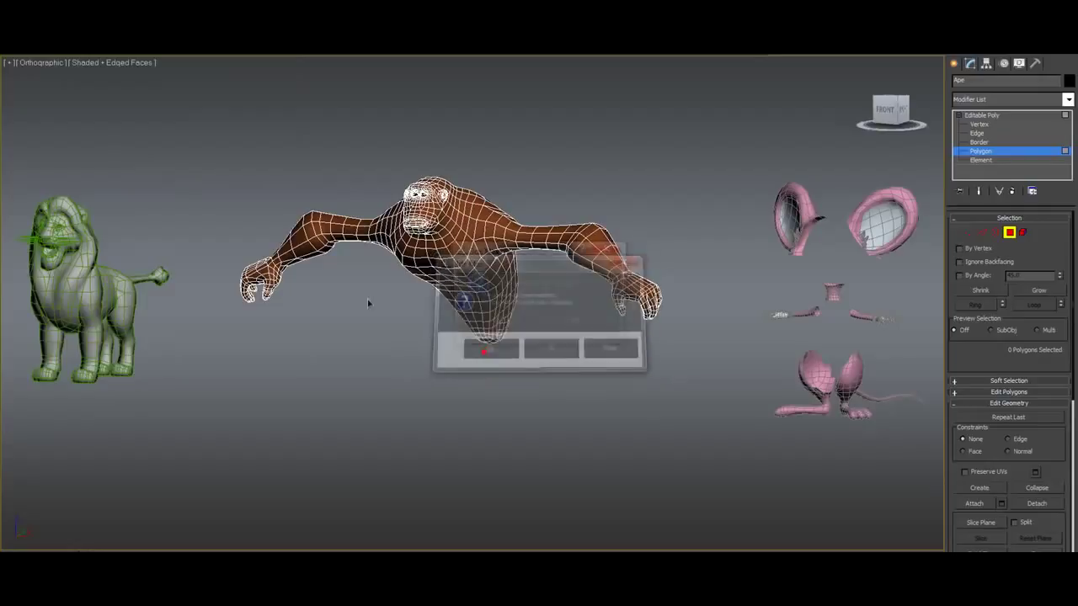
pyautogui.click(497, 324)
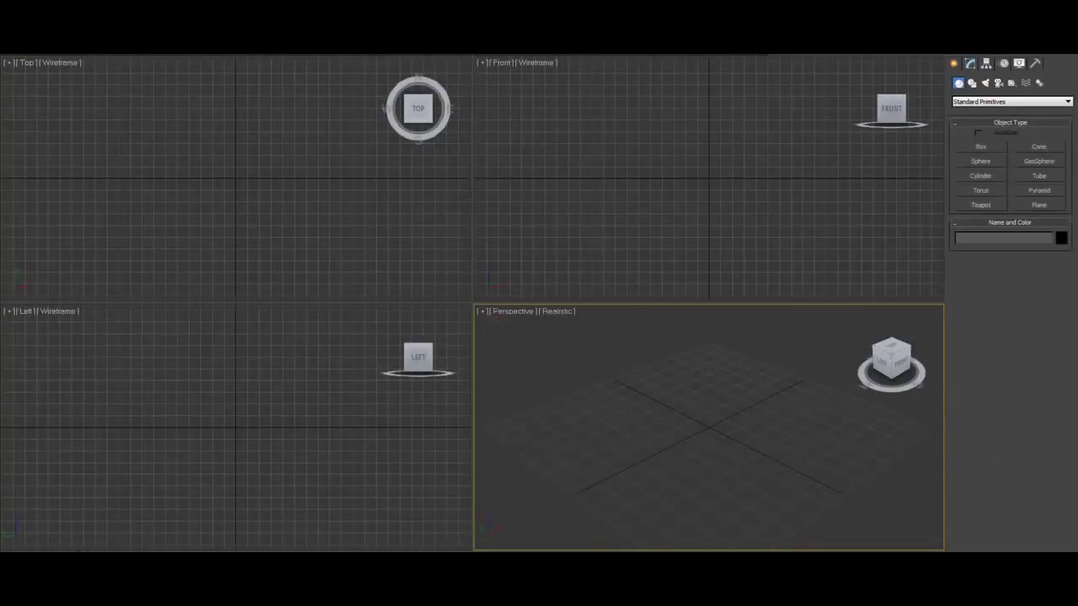
pyautogui.click(36, 71)
# Reopen Simba_Ape.max from recent files, dismiss the missing-files warning, and start HiddenPolysManager.
pyautogui.click(145, 93)
pyautogui.click(717, 424)
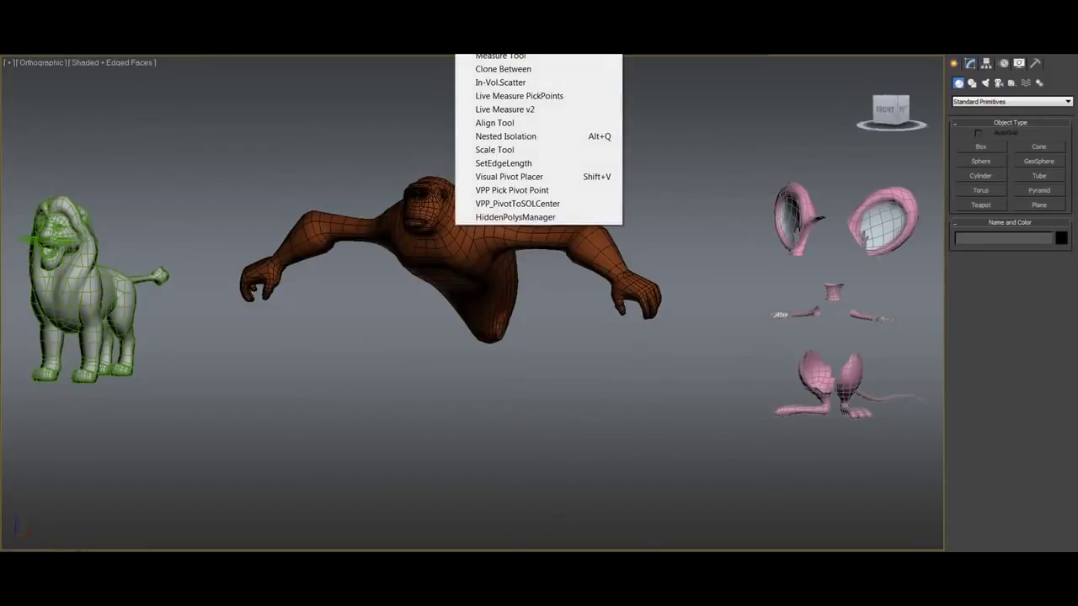
pyautogui.click(497, 220)
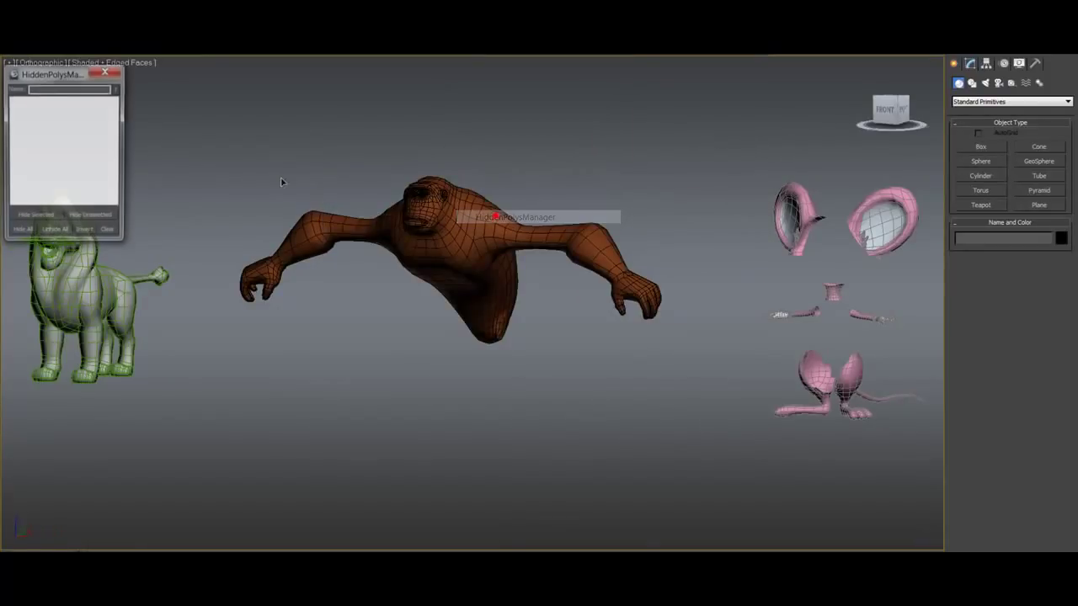
# On the ape, make the LEFT LEG and RIGHT LEG groups visible again.
pyautogui.click(432, 233)
pyautogui.press('z')
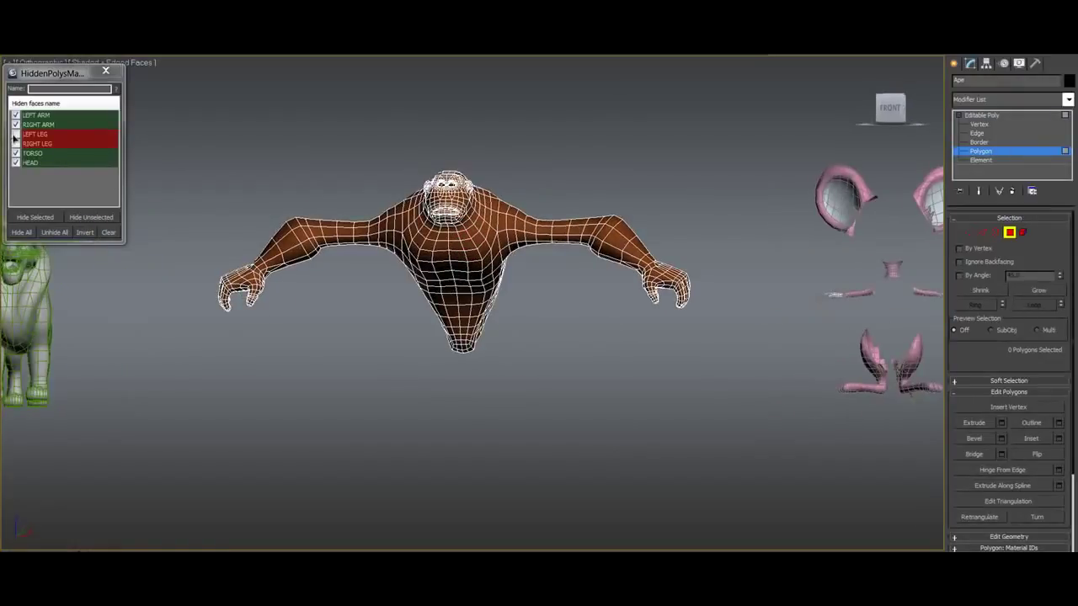
pyautogui.click(16, 134)
pyautogui.click(15, 143)
pyautogui.moveTo(795, 296); pyautogui.dragTo(673, 303, button='middle')
# Invert the mouse's hidden groups so only its head, torso and teeth show.
pyautogui.click(982, 115)
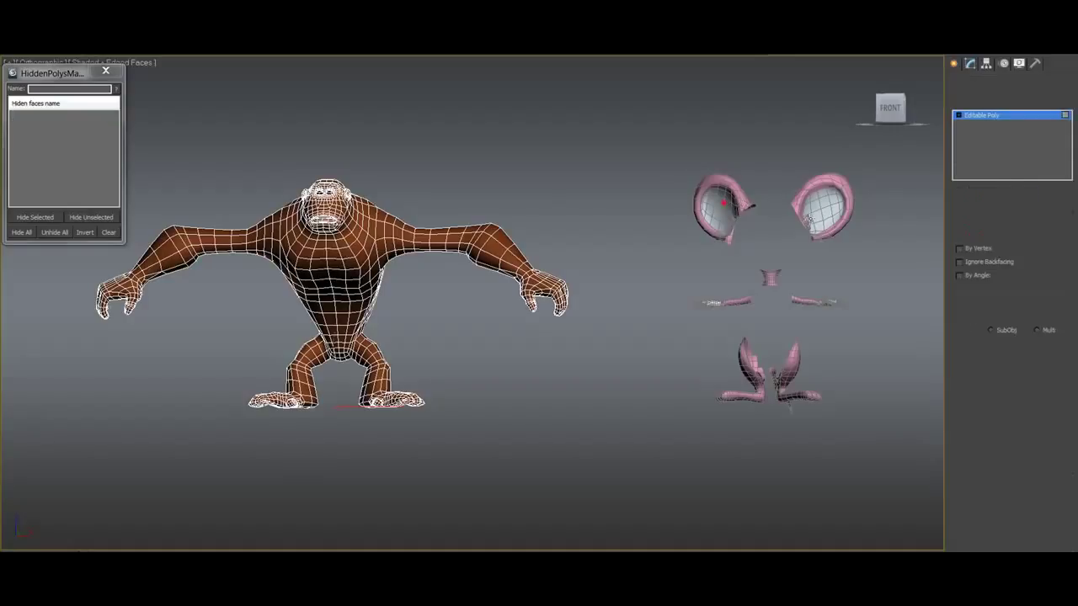
pyautogui.press('4')
pyautogui.moveTo(613, 208); pyautogui.dragTo(572, 208, button='middle')
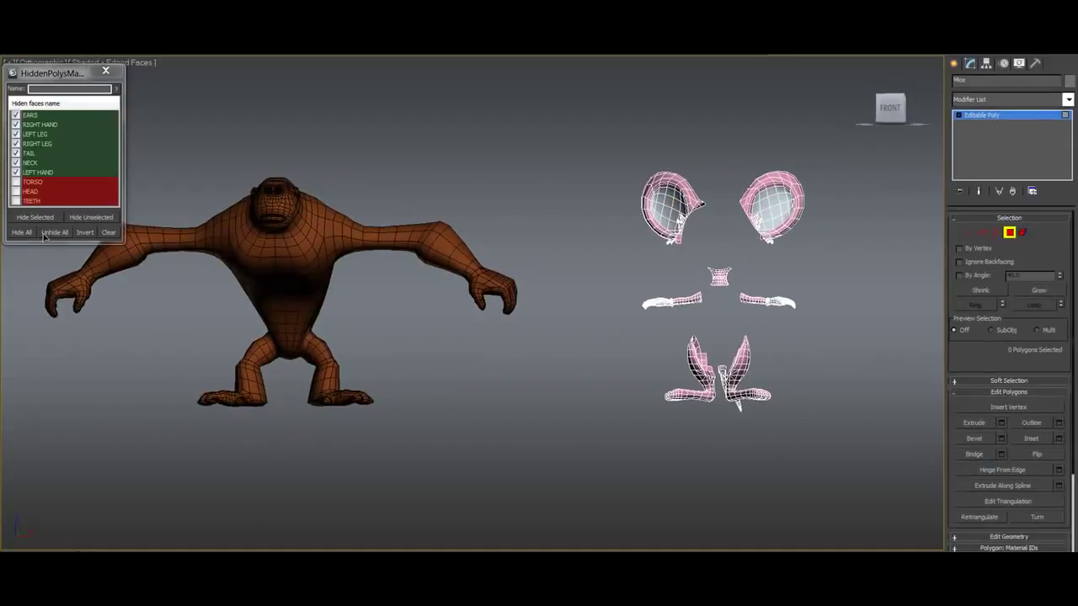
pyautogui.click(75, 233)
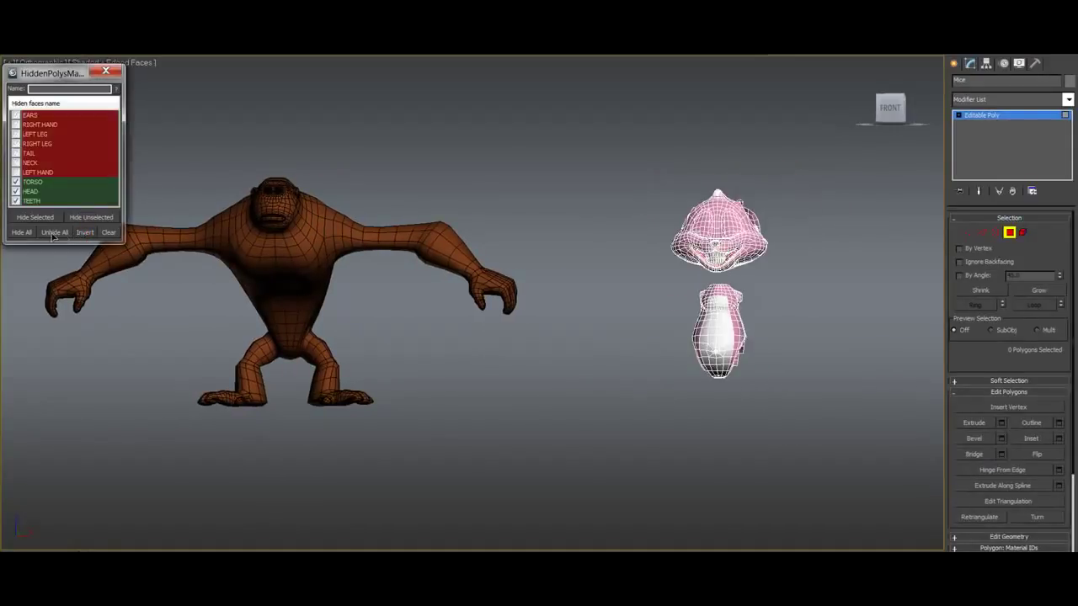